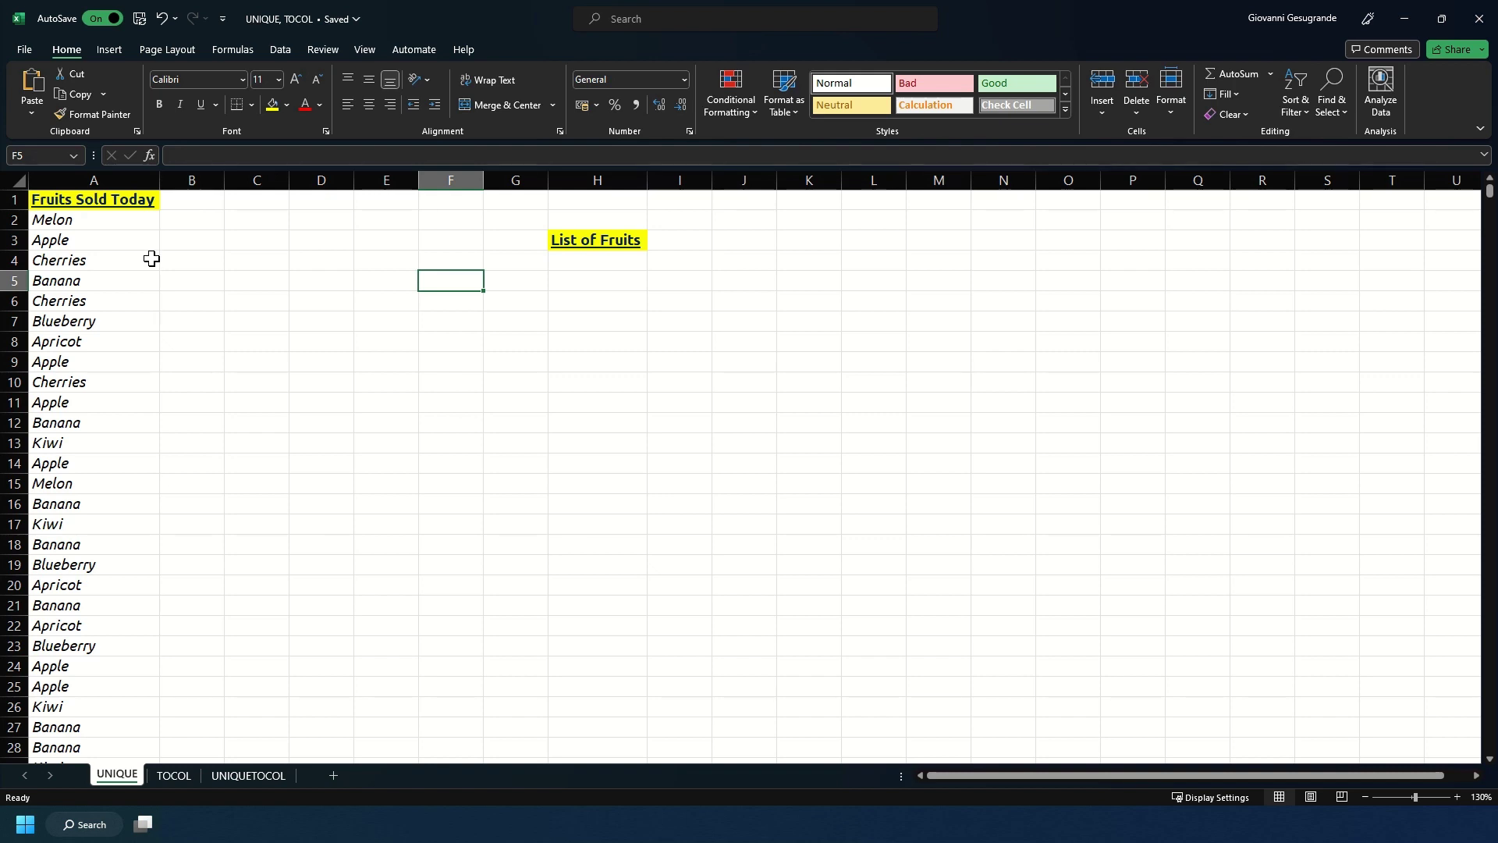
Enter =UNIQUE(A2:A61) in H4 to spill the ten distinct fruits, Melon through Lychee
{"action": "scroll", "coordinate": [151, 258], "scroll_direction": "down", "scroll_amount": 1}
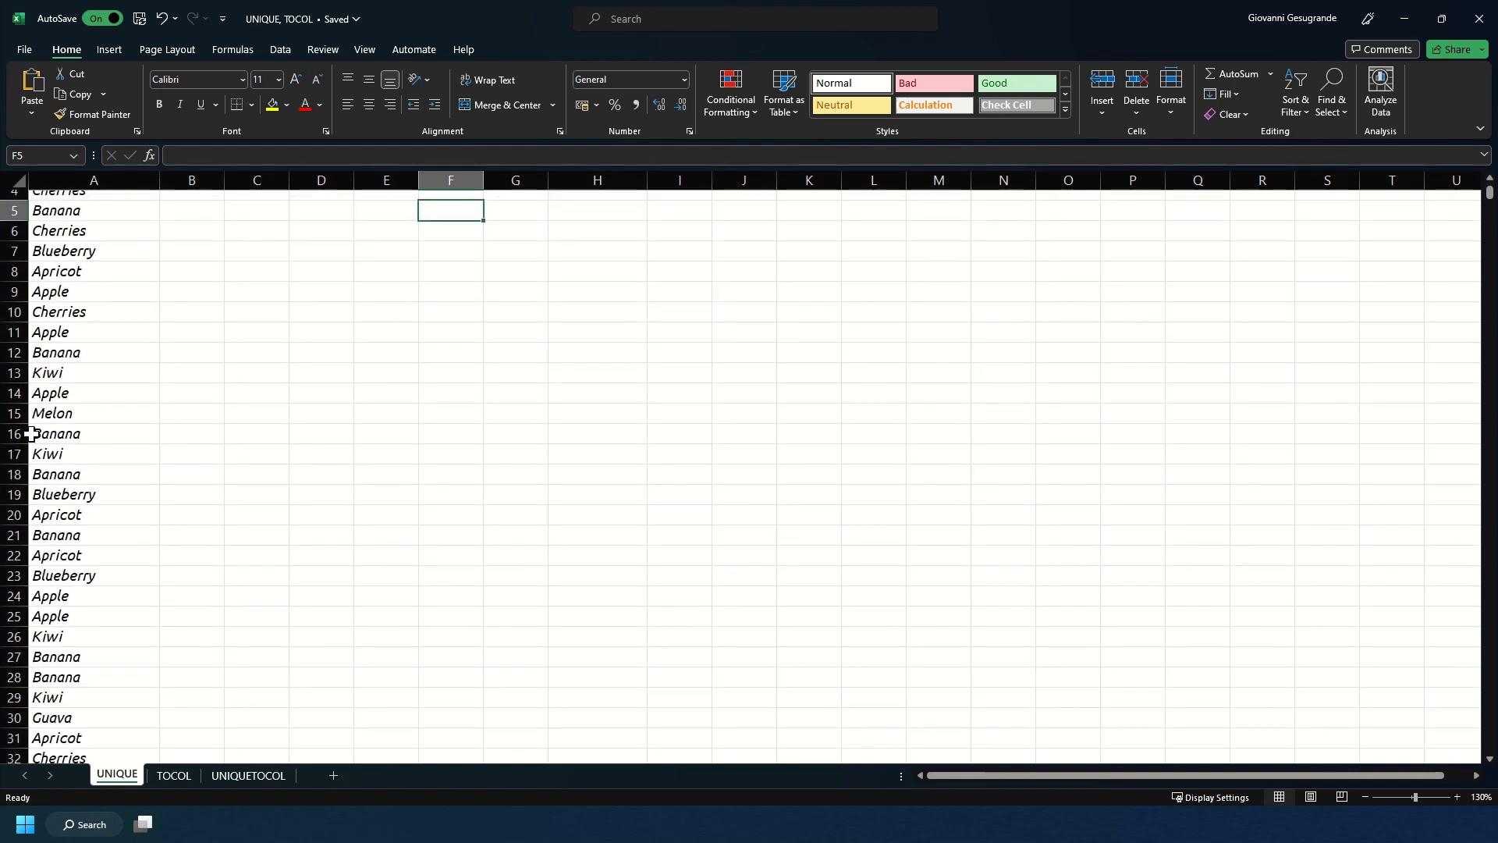
{"action": "scroll", "coordinate": [87, 705], "scroll_direction": "down", "scroll_amount": 2}
{"action": "scroll", "coordinate": [87, 704], "scroll_direction": "down", "scroll_amount": 7}
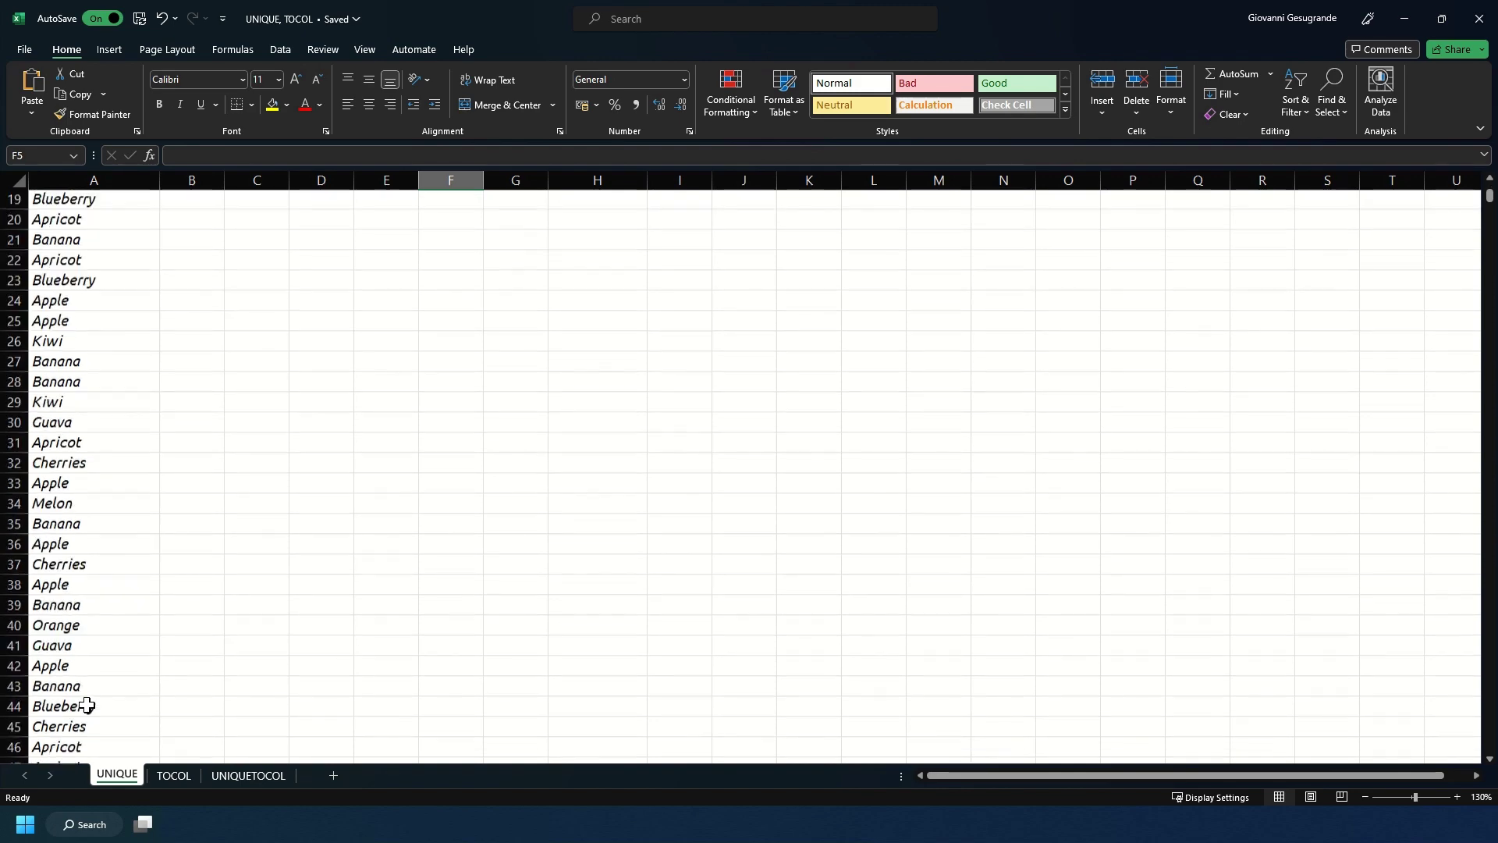
{"action": "scroll", "coordinate": [86, 704], "scroll_direction": "down", "scroll_amount": 3}
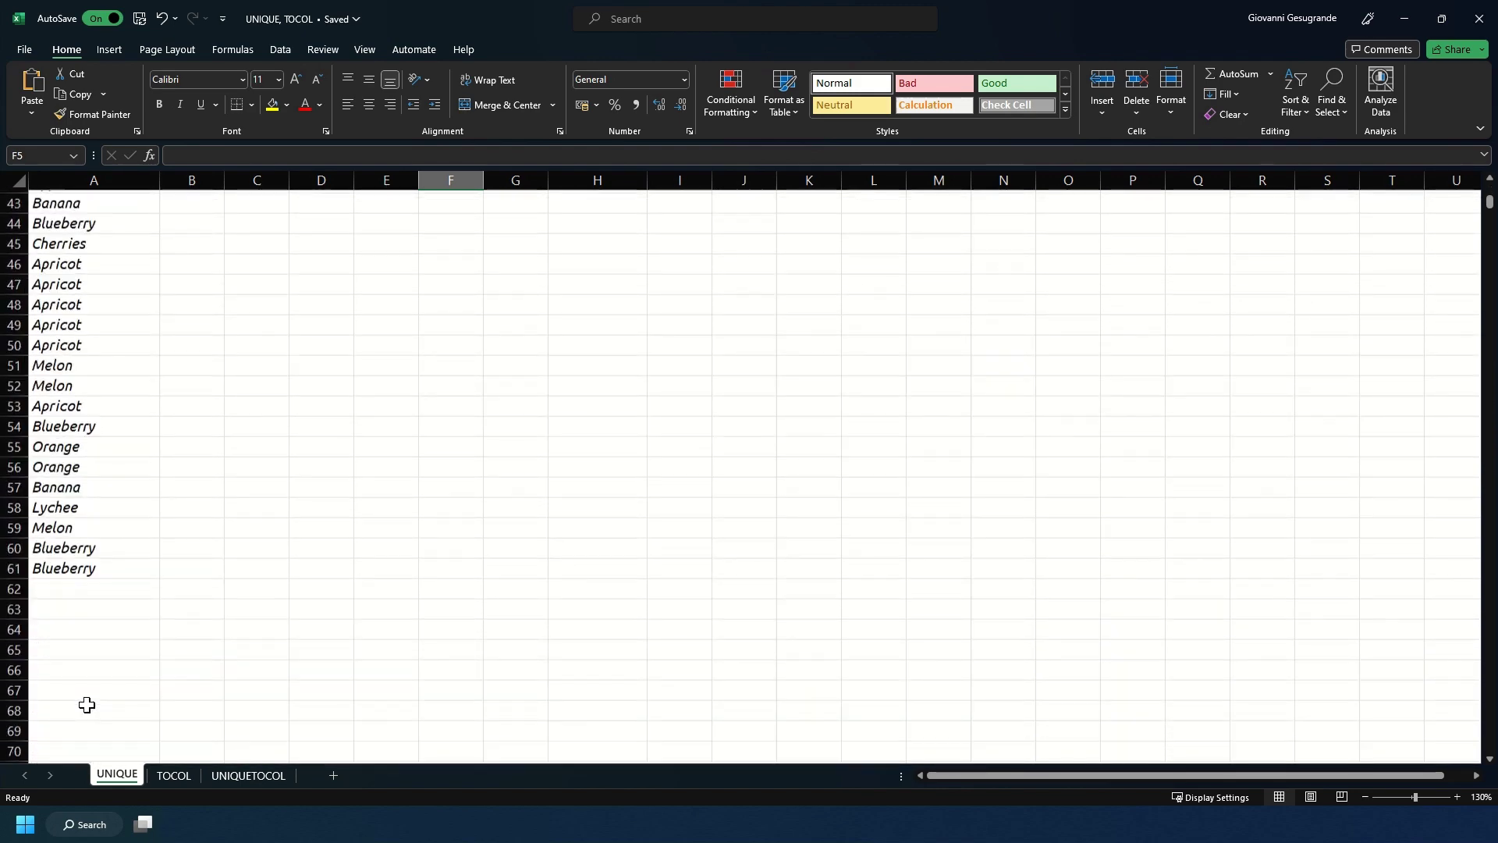
{"action": "scroll", "coordinate": [87, 704], "scroll_direction": "up", "scroll_amount": 14}
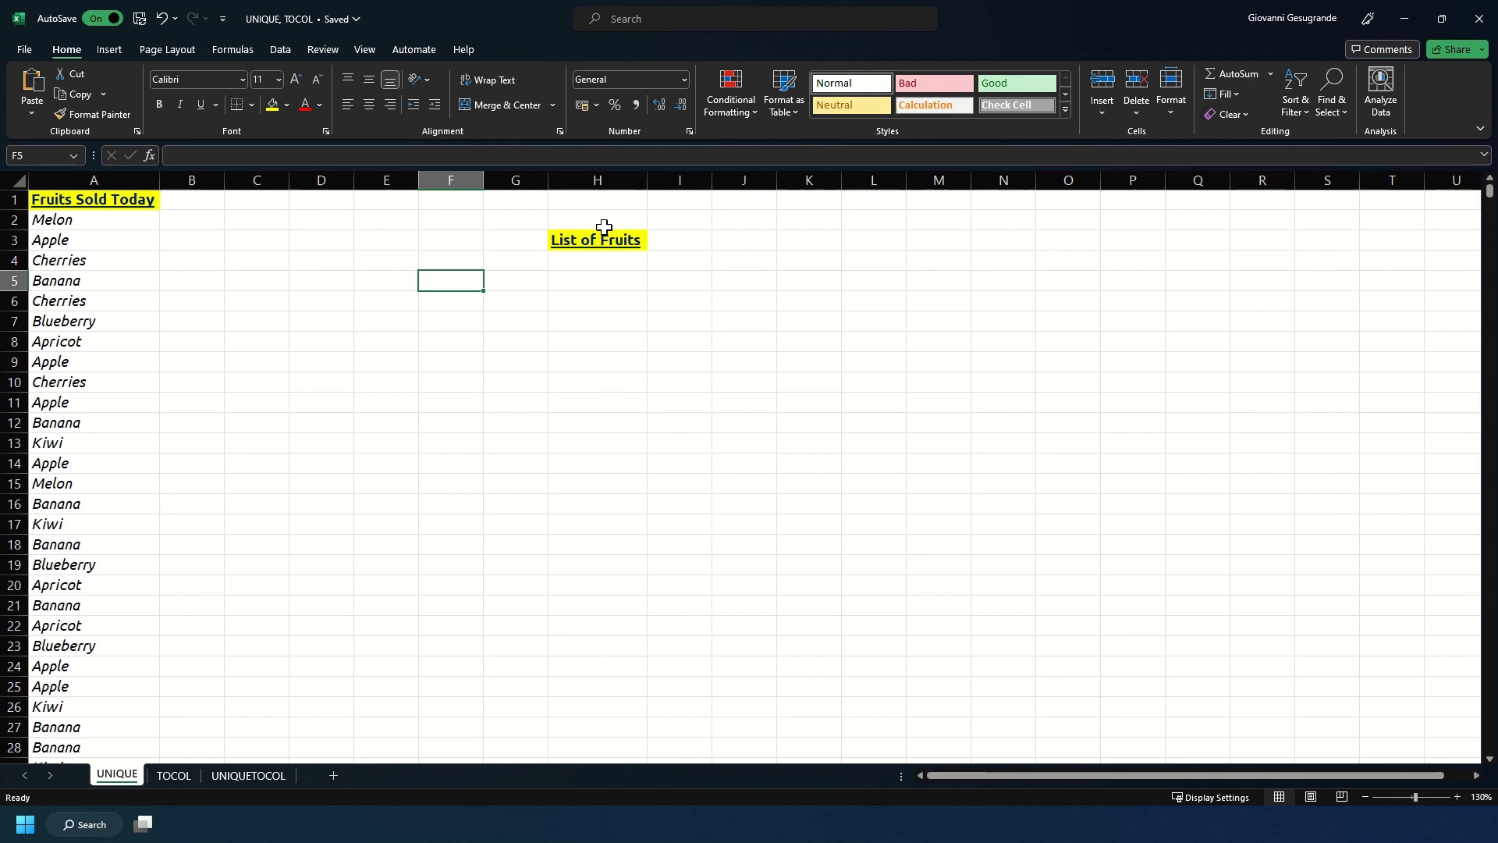
{"action": "left_click", "coordinate": [596, 259]}
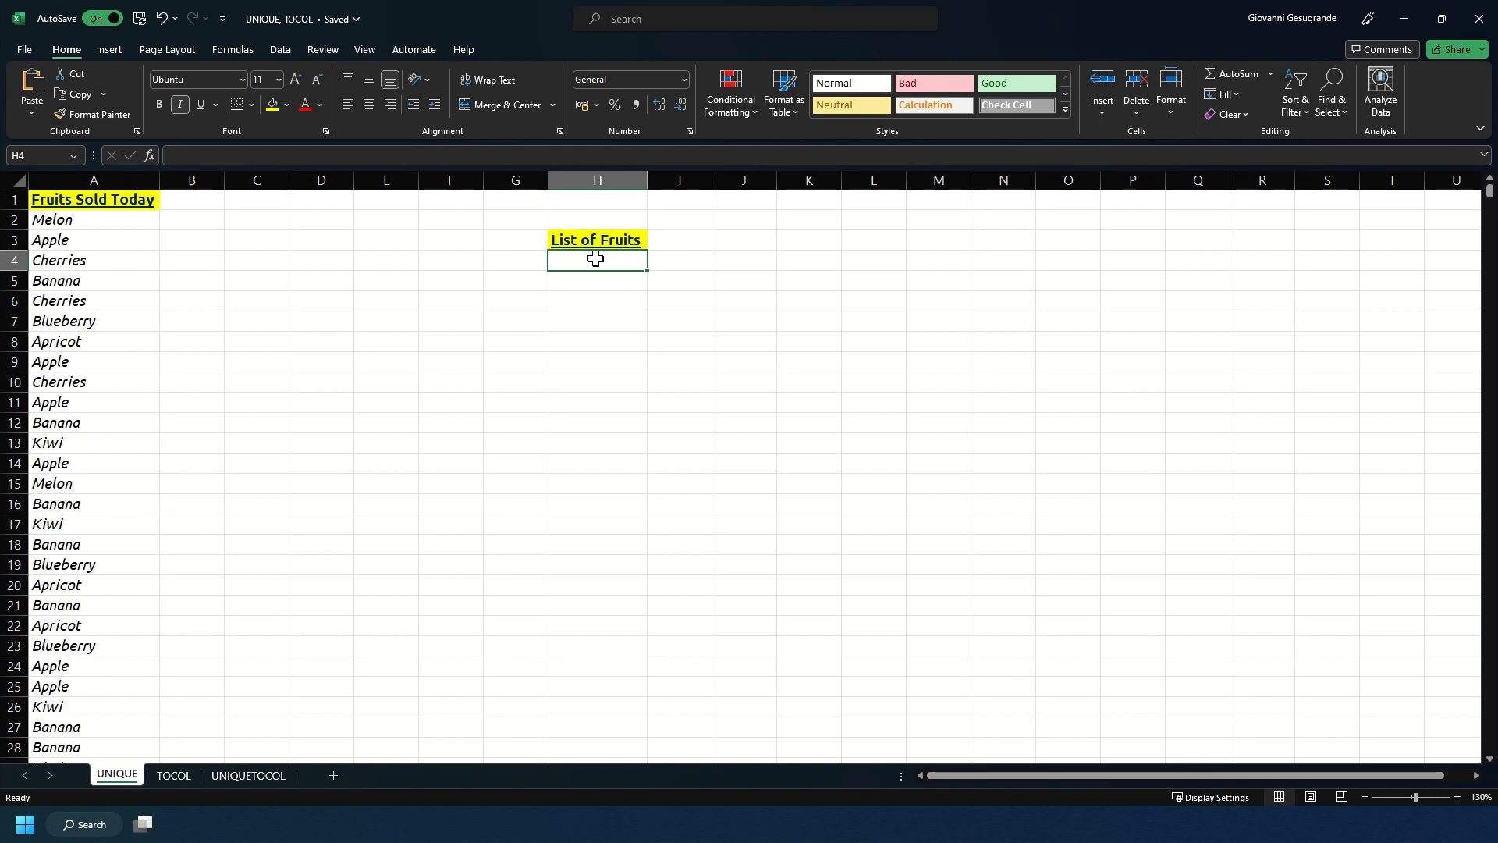
{"action": "type", "text": "="}
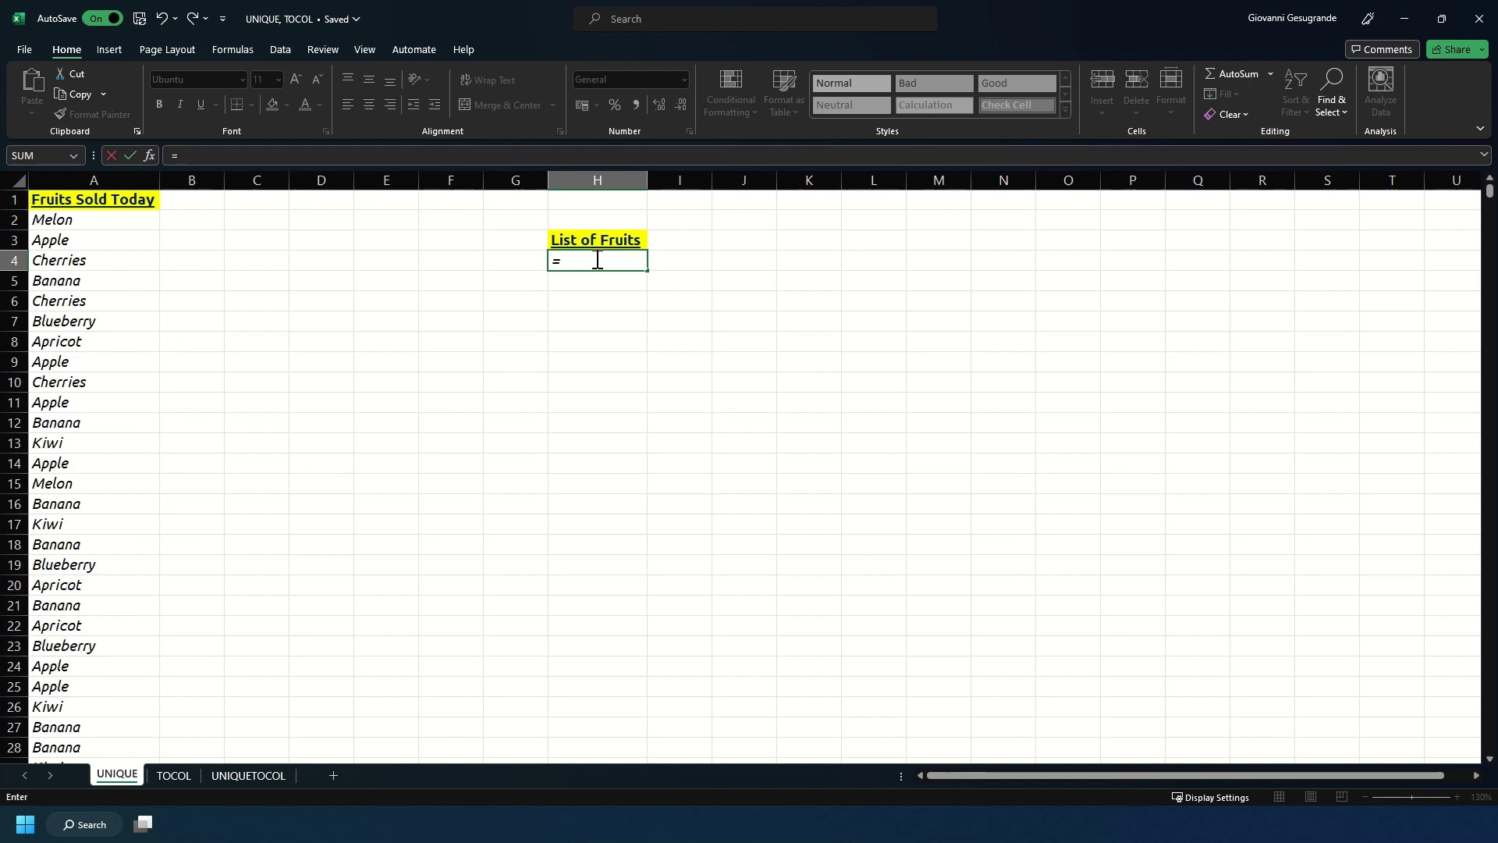
{"action": "type", "text": "UNIQUE("}
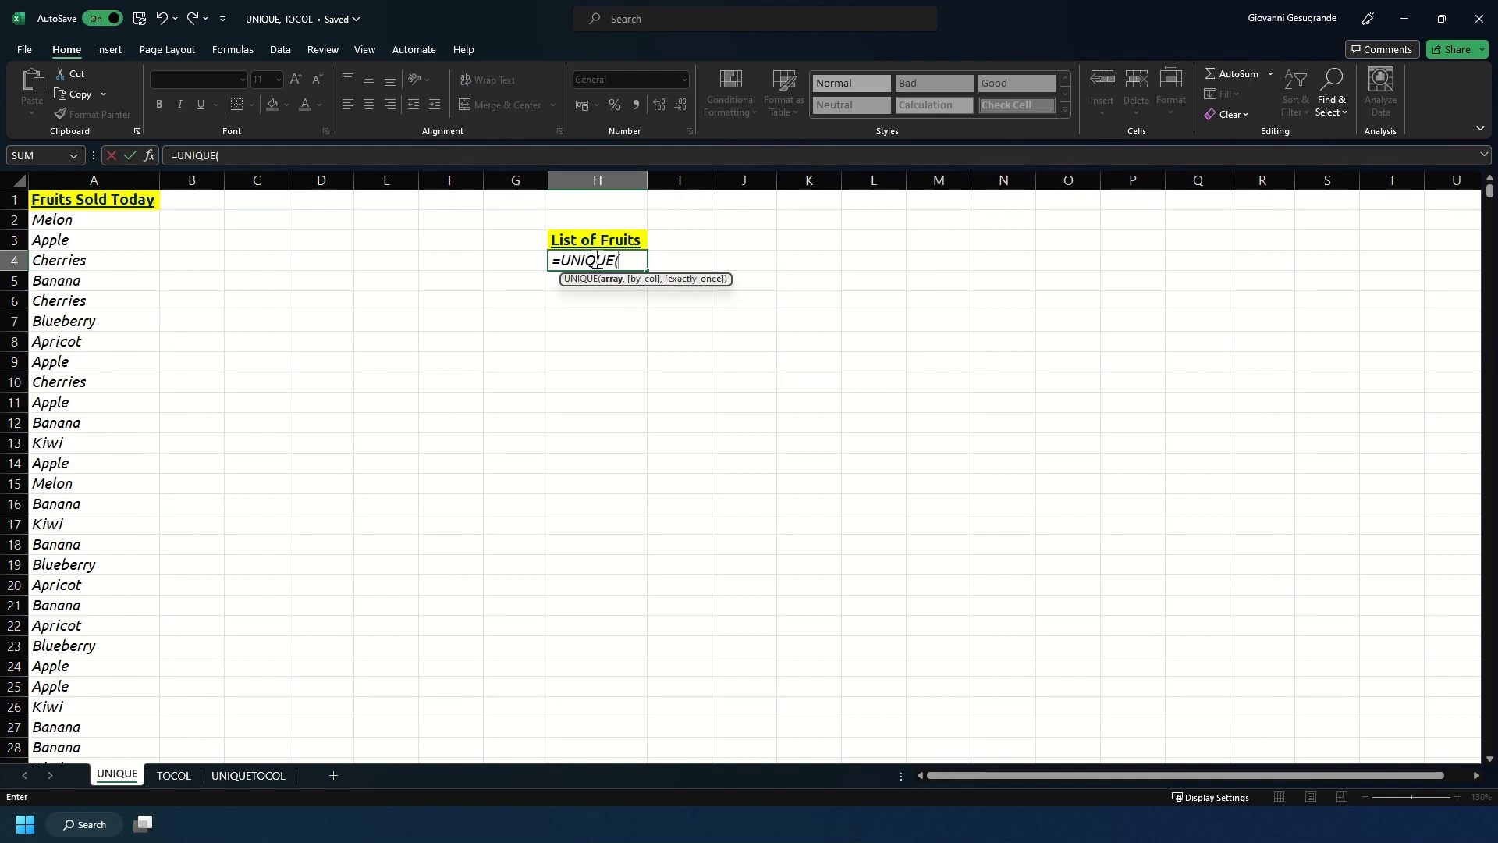
{"action": "left_click", "coordinate": [110, 220]}
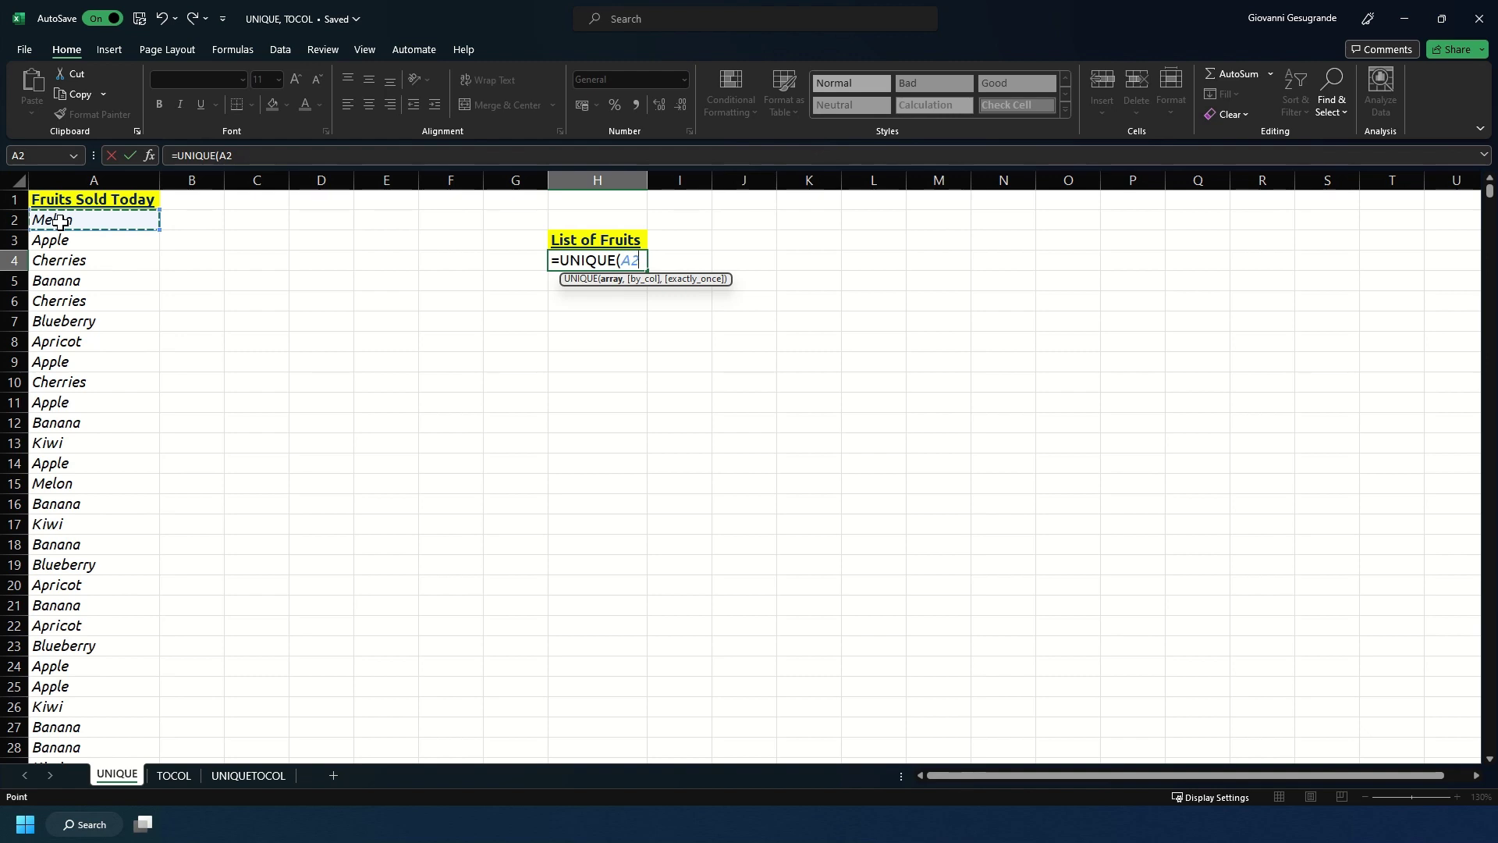
{"action": "key", "text": "ctrl+shift+Down"}
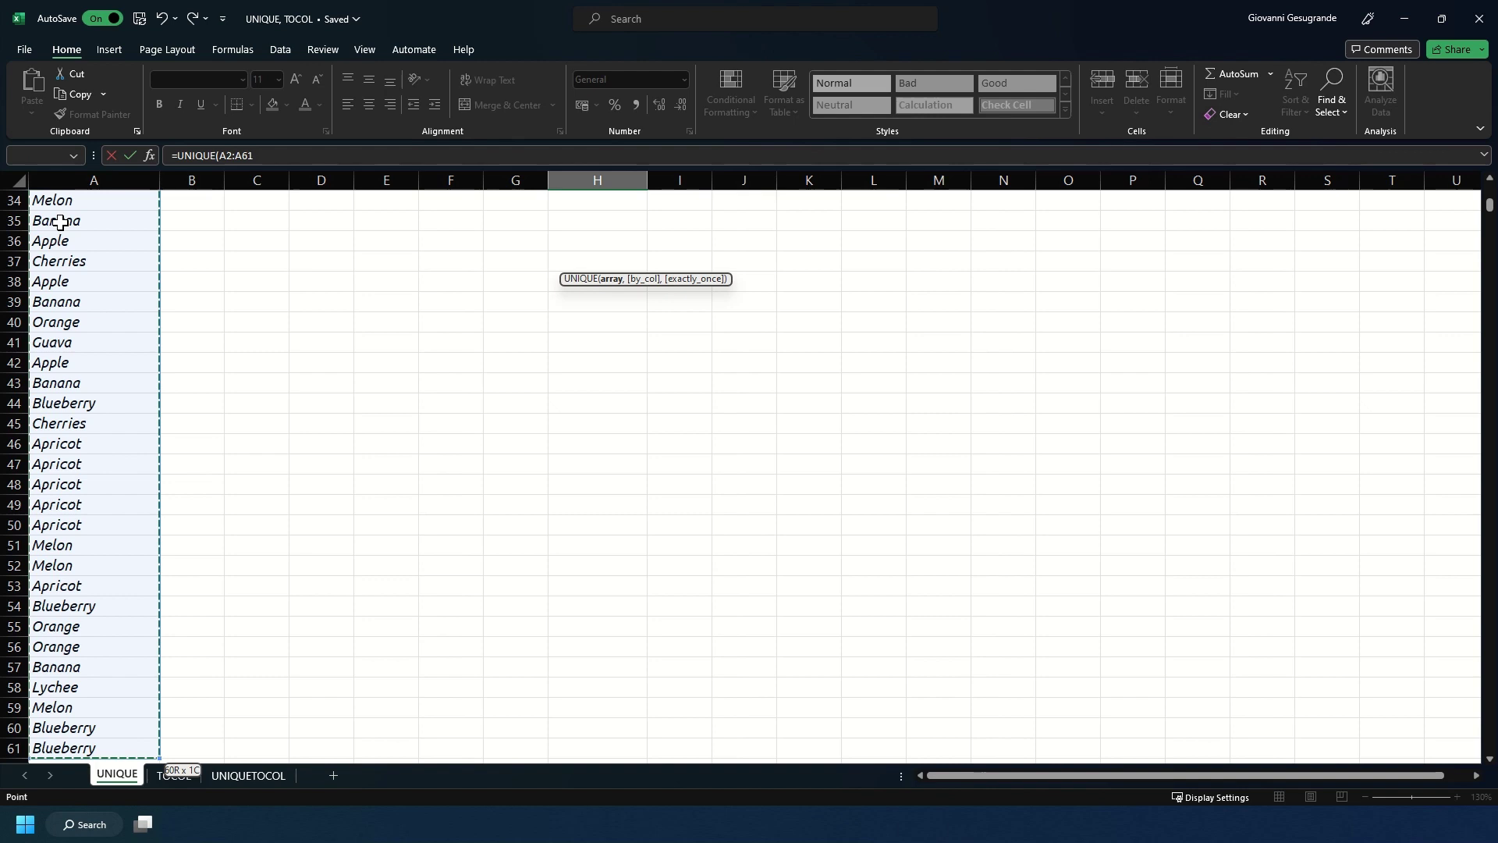
{"action": "scroll", "coordinate": [101, 458], "scroll_direction": "down", "scroll_amount": 2}
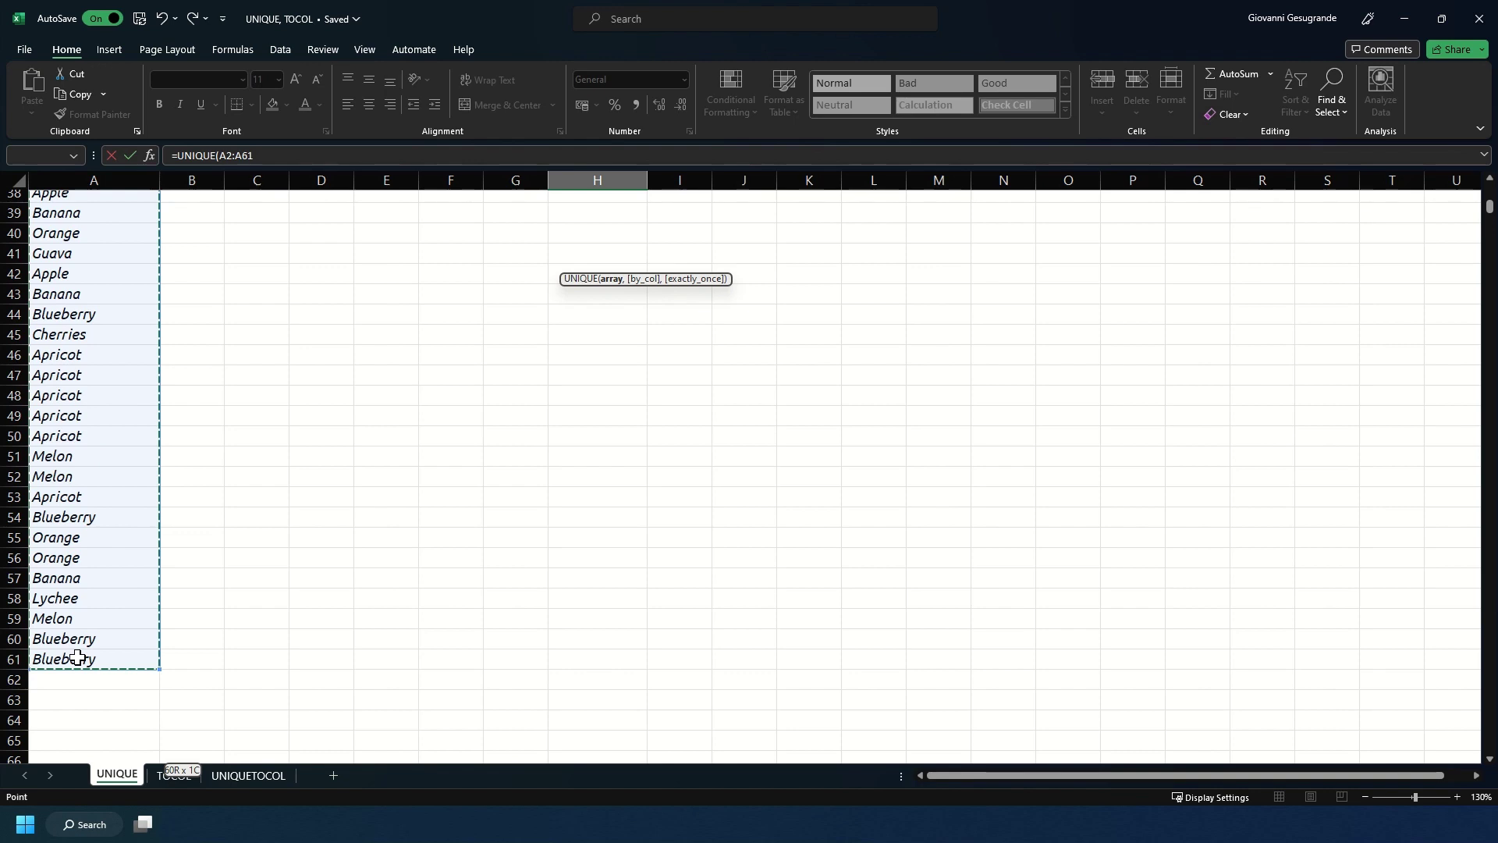
{"action": "type", "text": ")"}
{"action": "key", "text": "Return"}
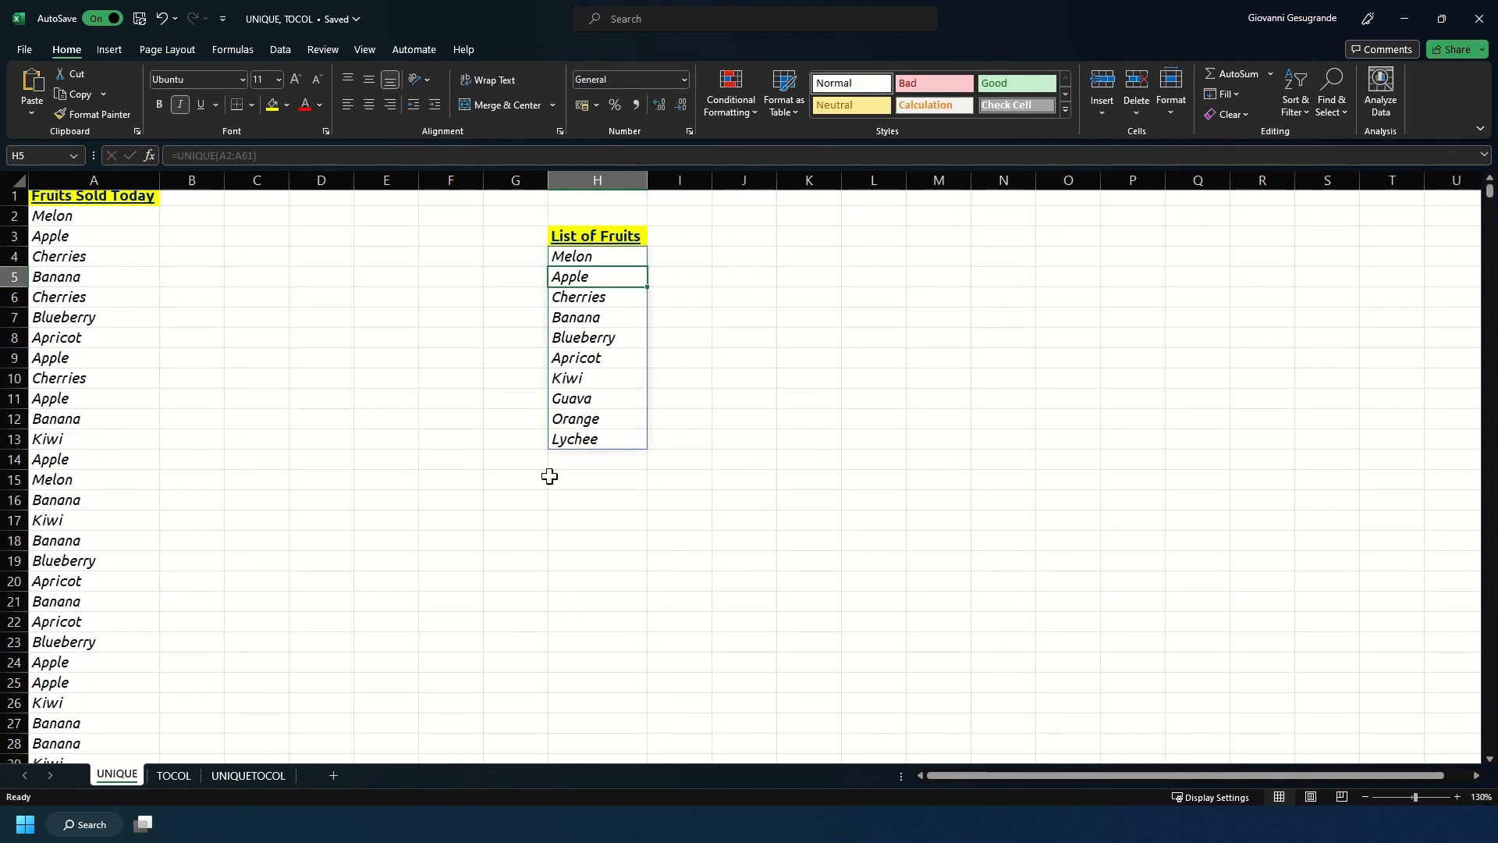
Select the spilled list of distinct fruits in H4:H13
{"action": "left_click_drag", "start_coordinate": [582, 256], "coordinate": [591, 441]}
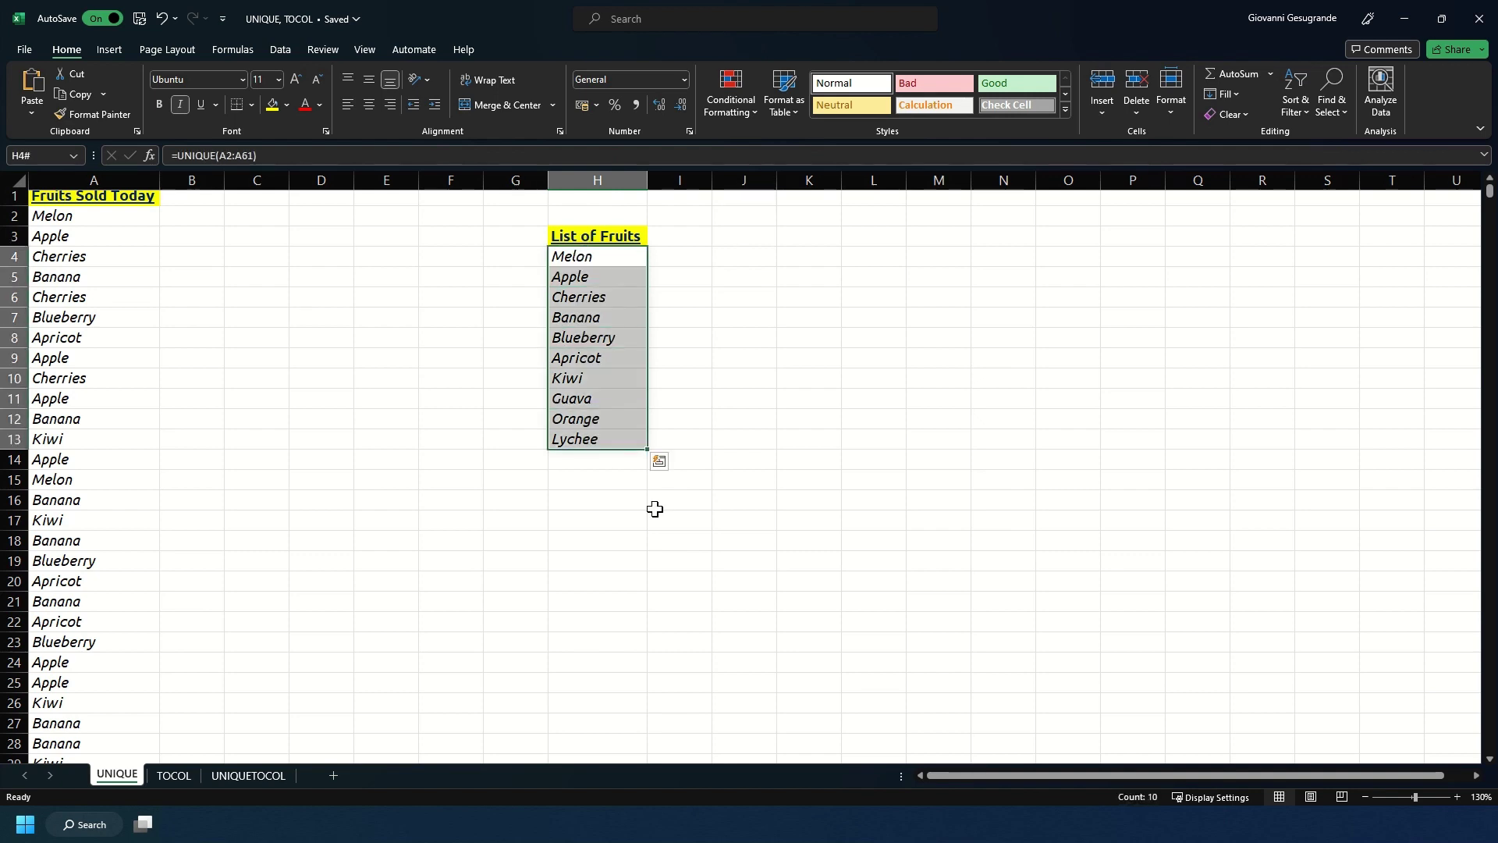
{"action": "scroll", "coordinate": [655, 511], "scroll_direction": "up", "scroll_amount": 1}
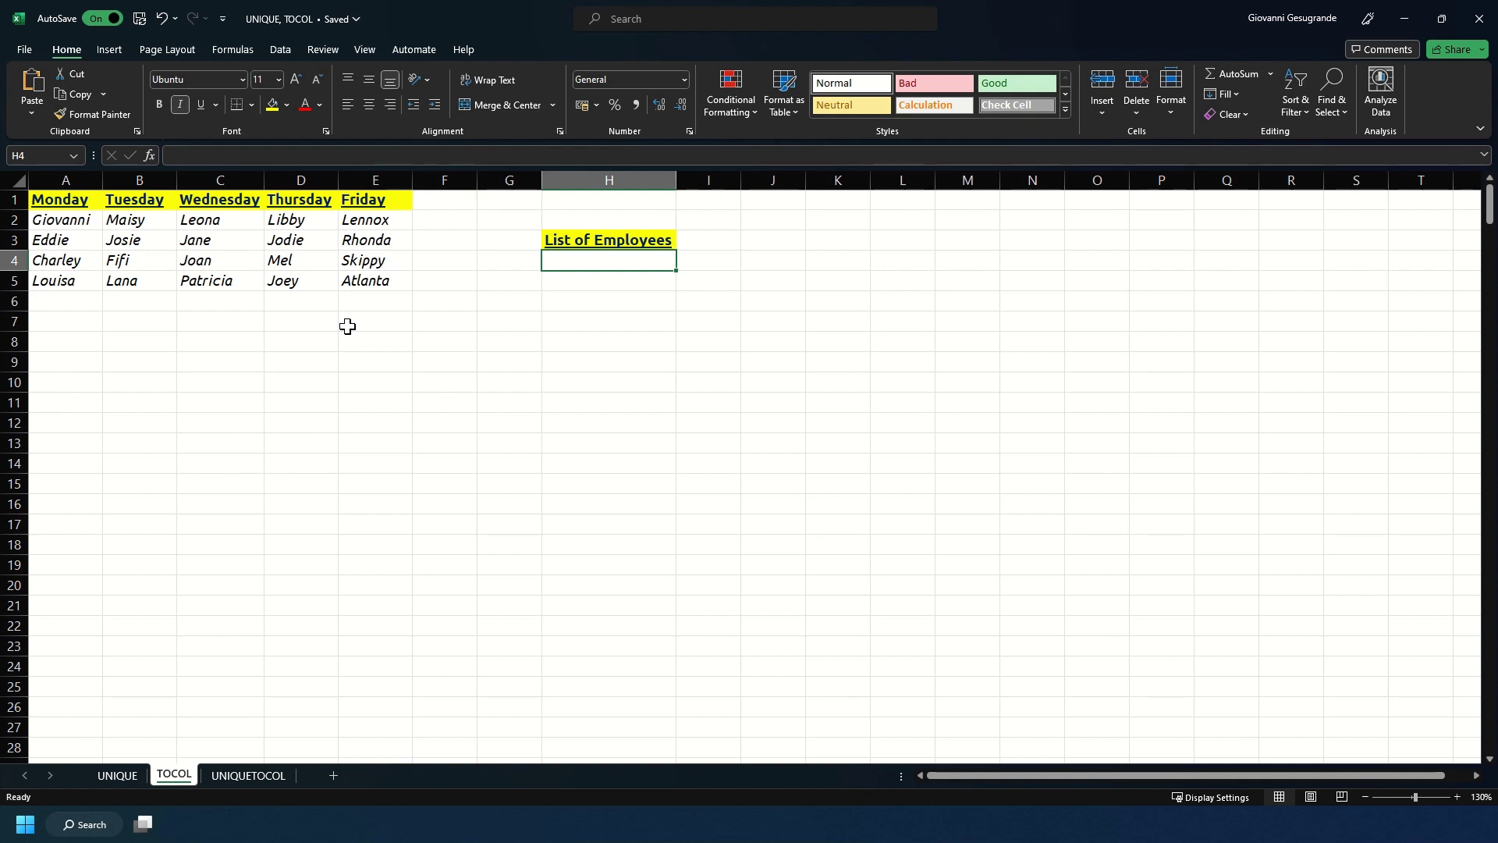
{"action": "left_click_drag", "start_coordinate": [69, 204], "coordinate": [378, 281]}
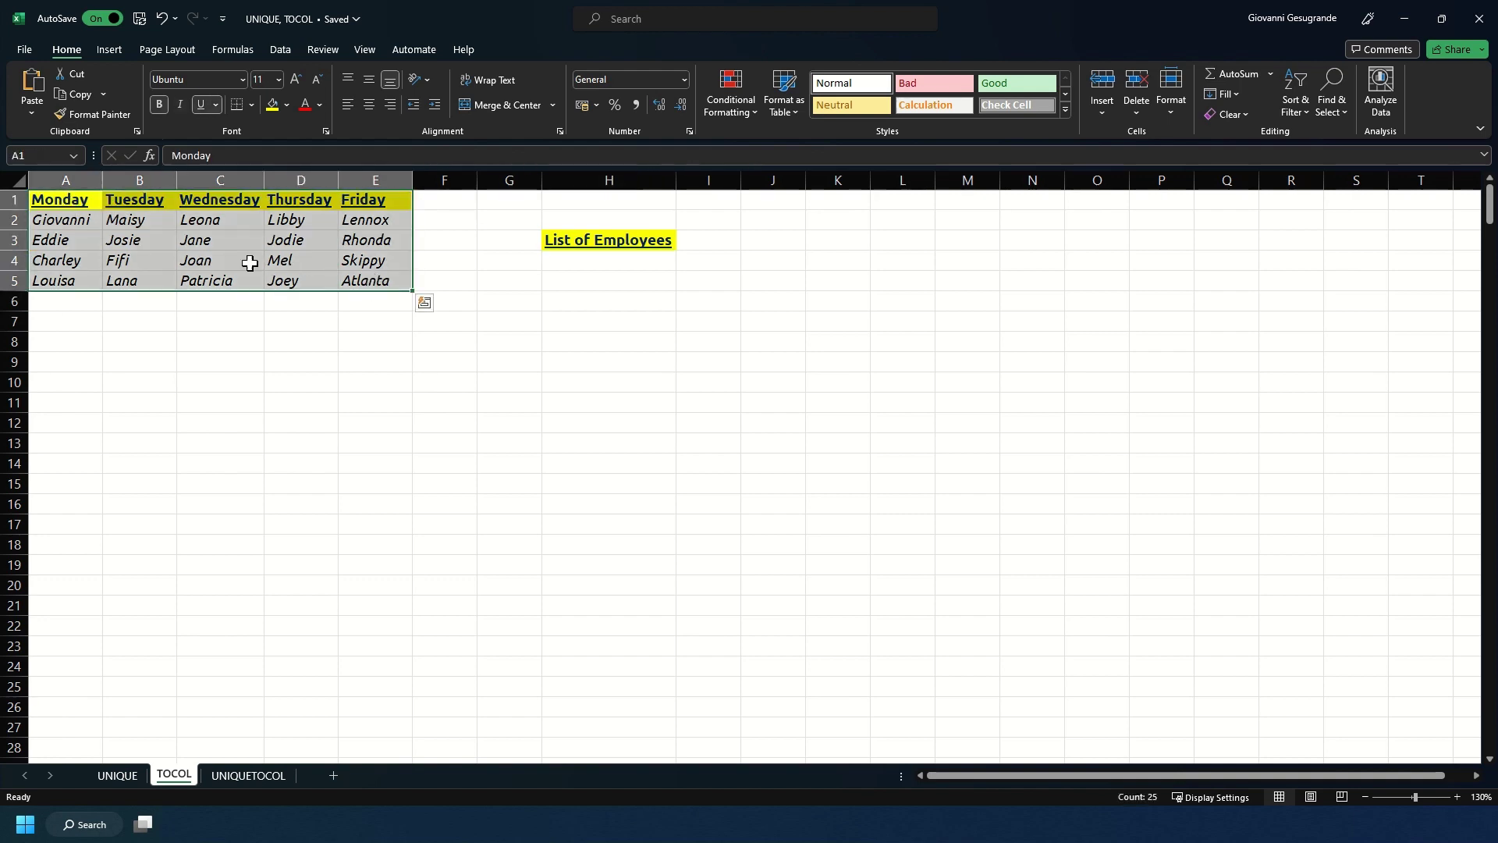
{"action": "left_click_drag", "start_coordinate": [60, 224], "coordinate": [394, 277]}
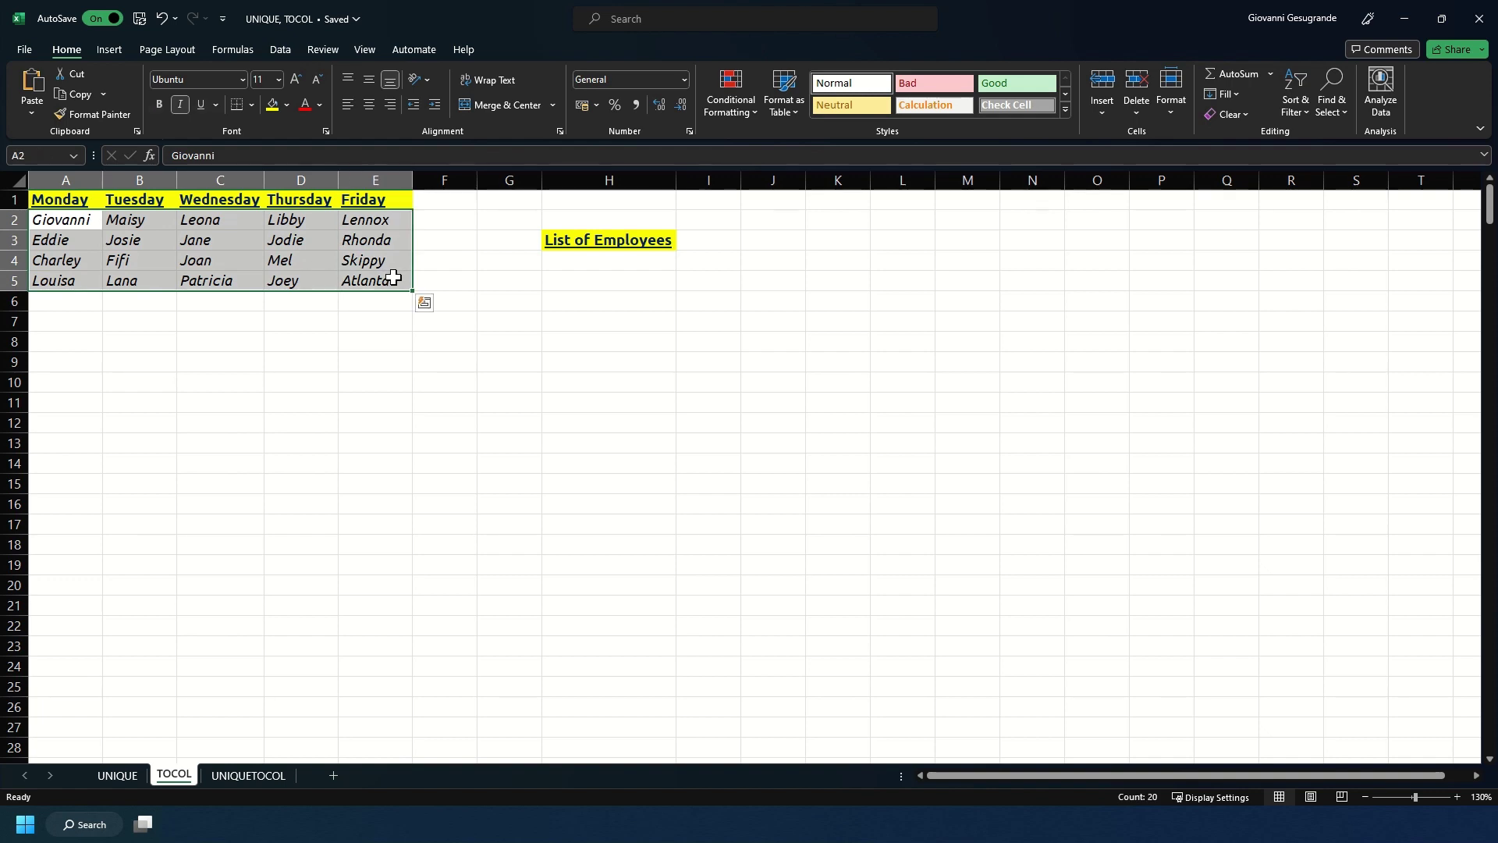
{"action": "left_click", "coordinate": [576, 267]}
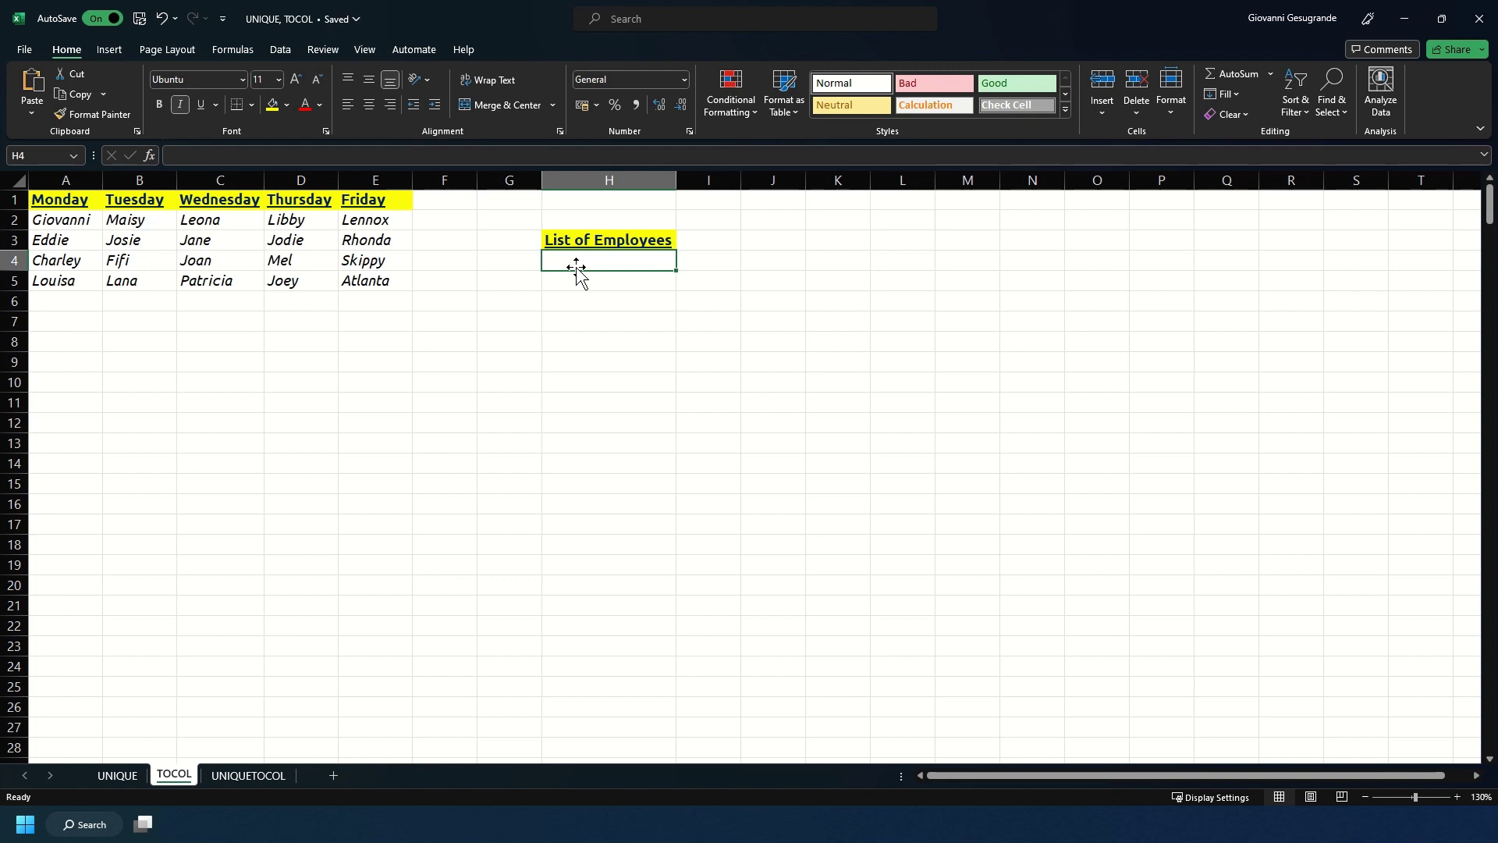
{"action": "left_click_drag", "start_coordinate": [67, 220], "coordinate": [75, 282]}
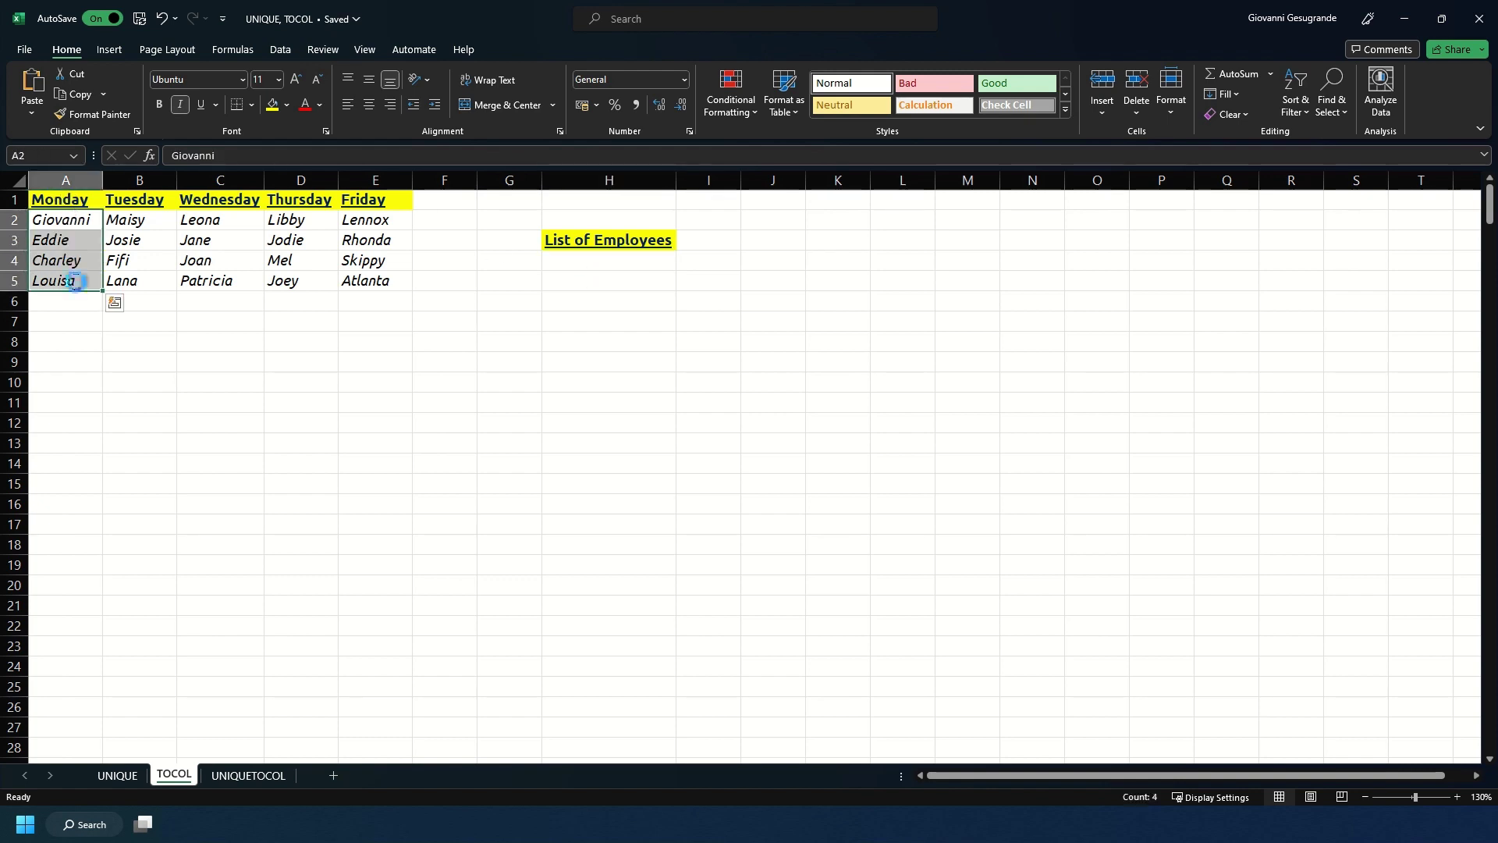
{"action": "key", "text": "ctrl+c"}
{"action": "left_click", "coordinate": [607, 267]}
{"action": "key", "text": "ctrl+v"}
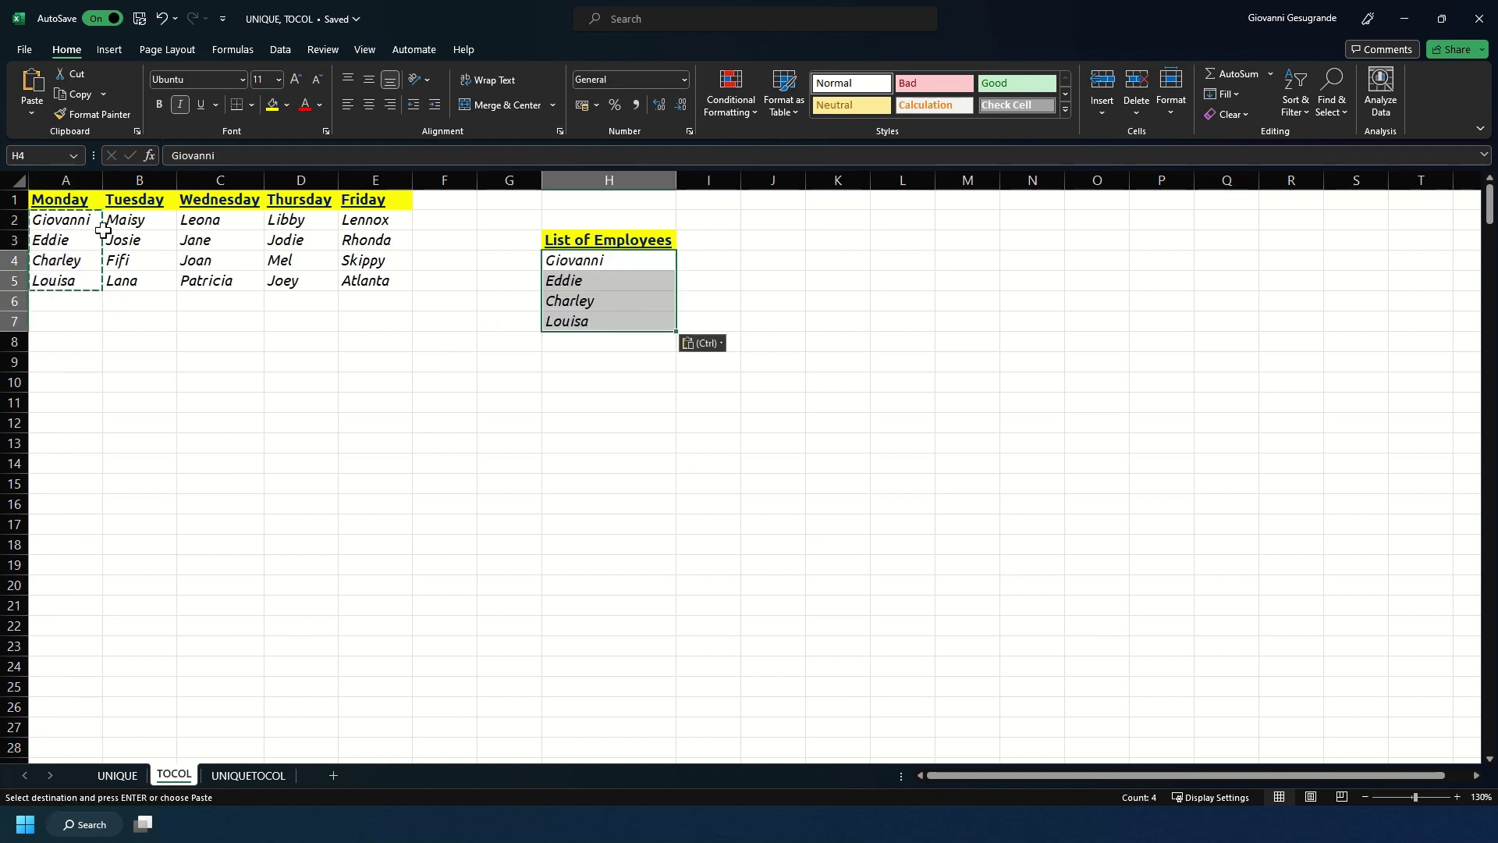
{"action": "left_click_drag", "start_coordinate": [125, 221], "coordinate": [162, 286]}
{"action": "key", "text": "ctrl+c"}
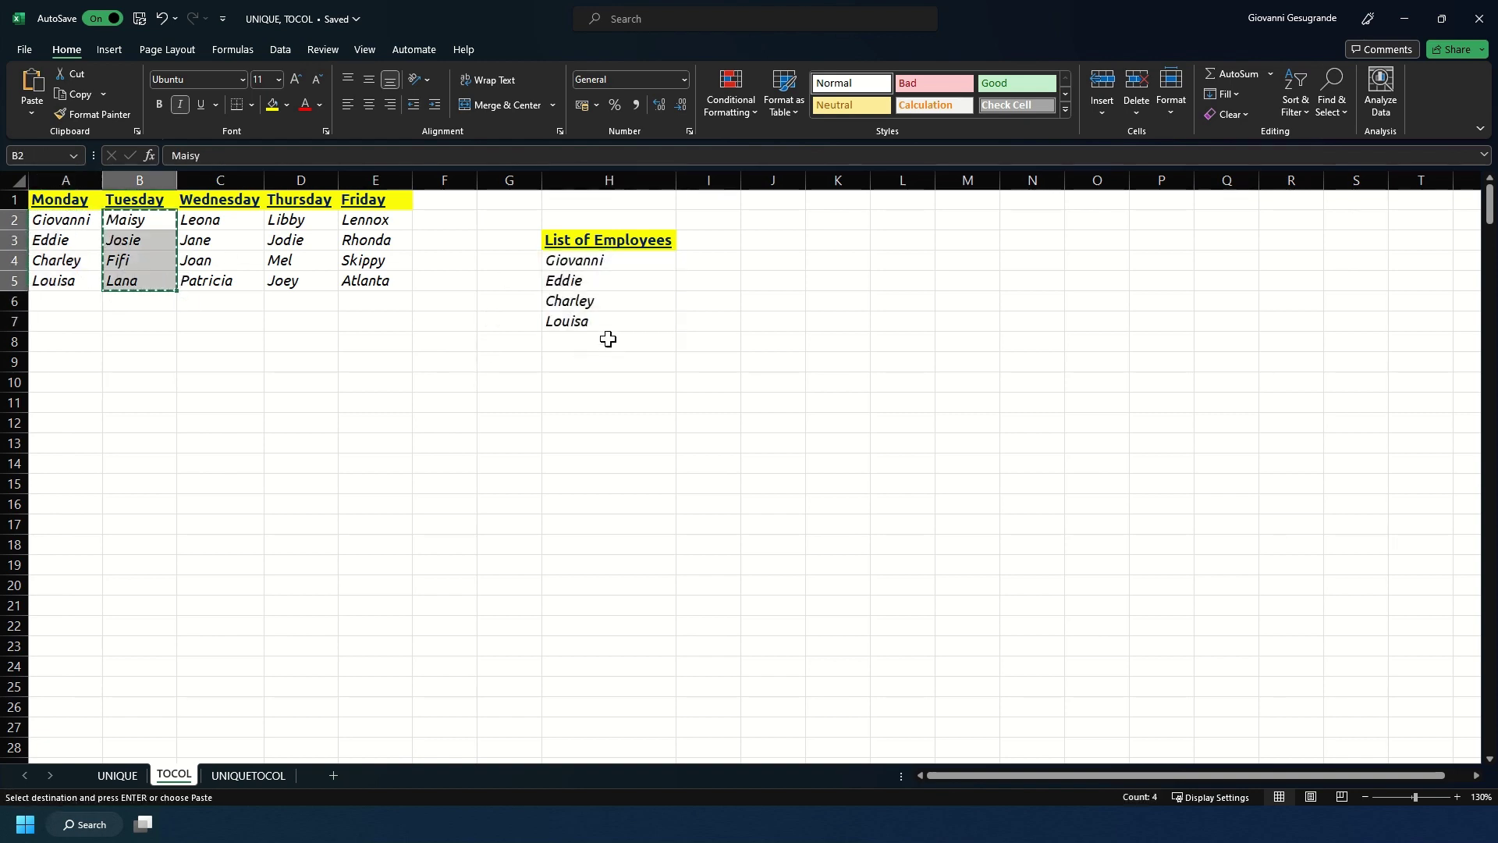
{"action": "left_click", "coordinate": [607, 340]}
{"action": "key", "text": "ctrl+v"}
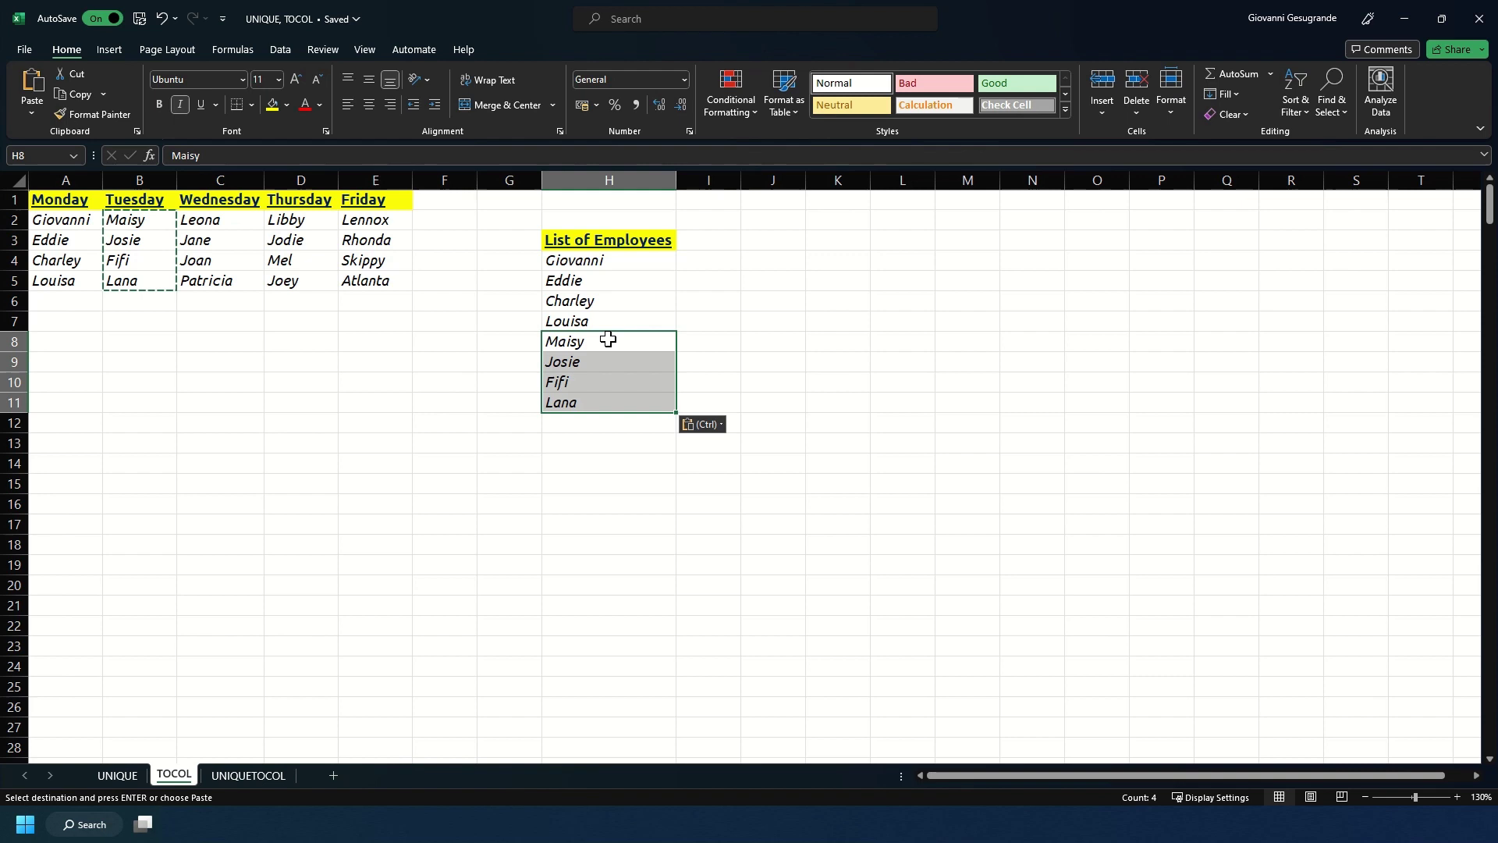
Undo the manual name pastes in column H, cancel the pending copy, and select H4
{"action": "key", "text": "ctrl+z"}
{"action": "key", "text": "ctrl+z"}
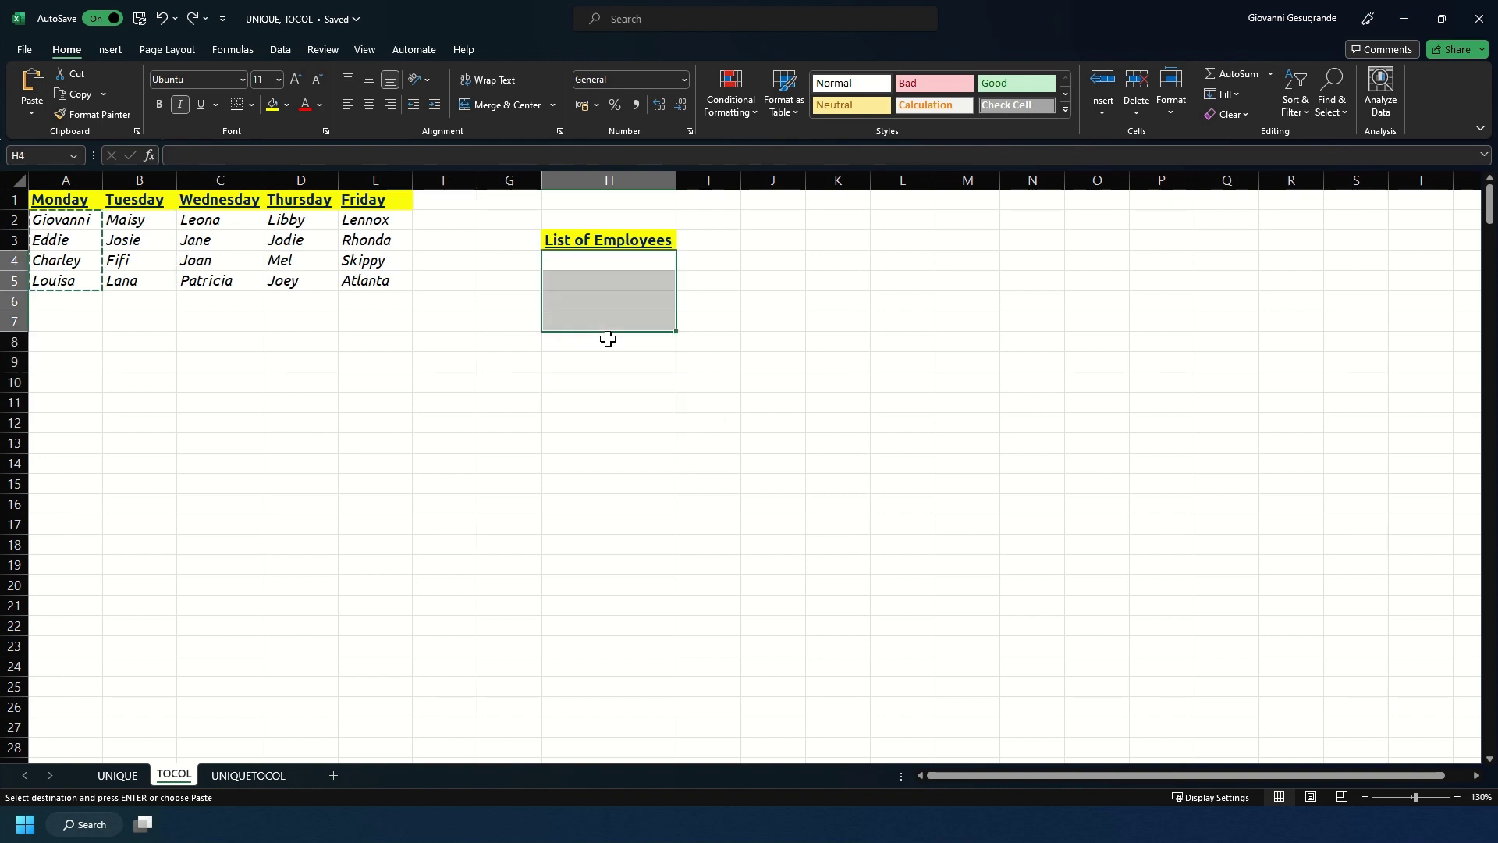
{"action": "key", "text": "Escape"}
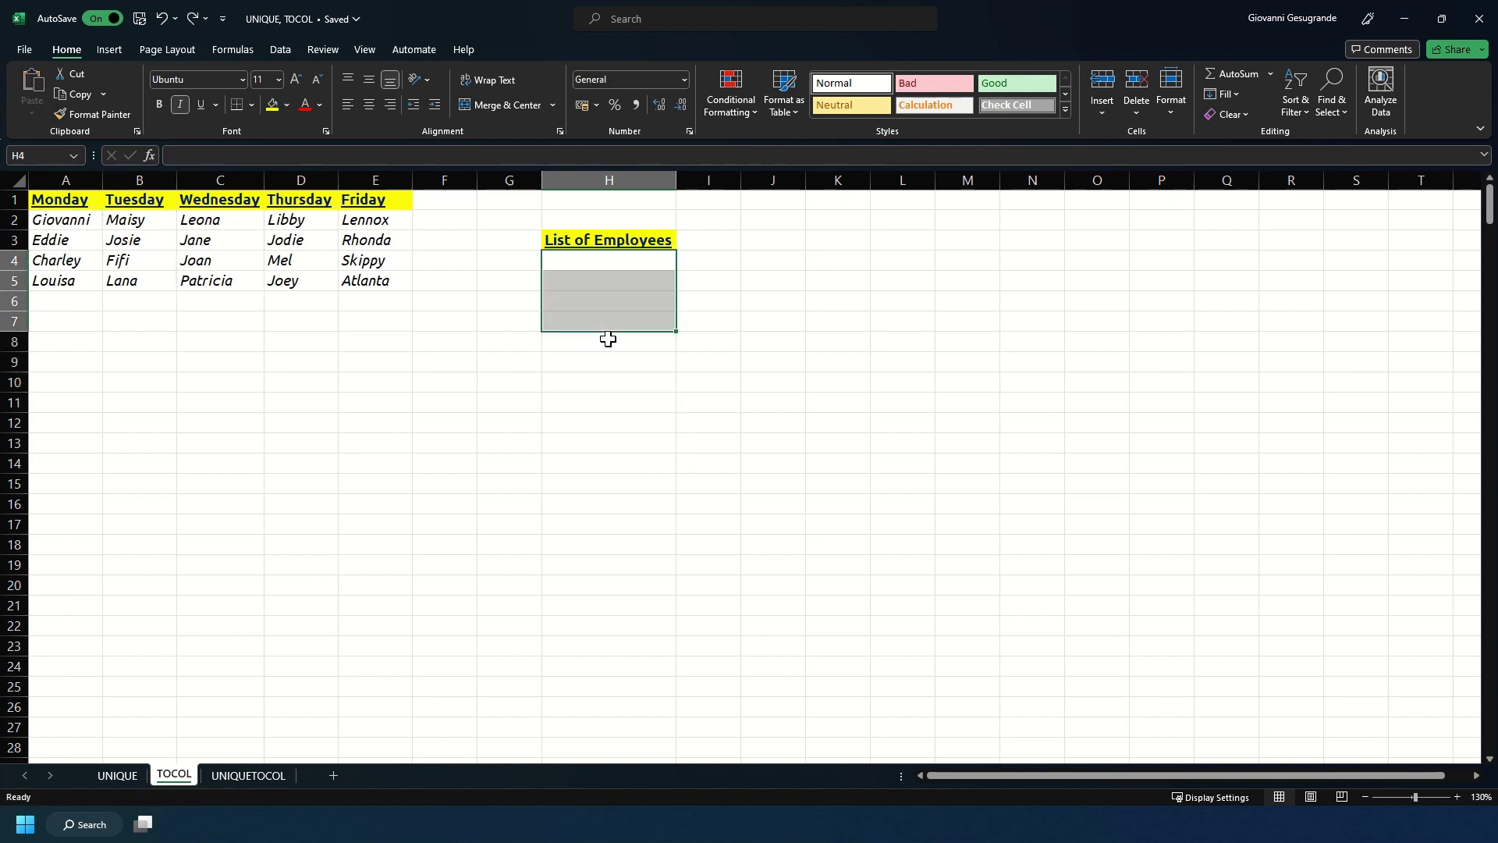
{"action": "left_click", "coordinate": [567, 264]}
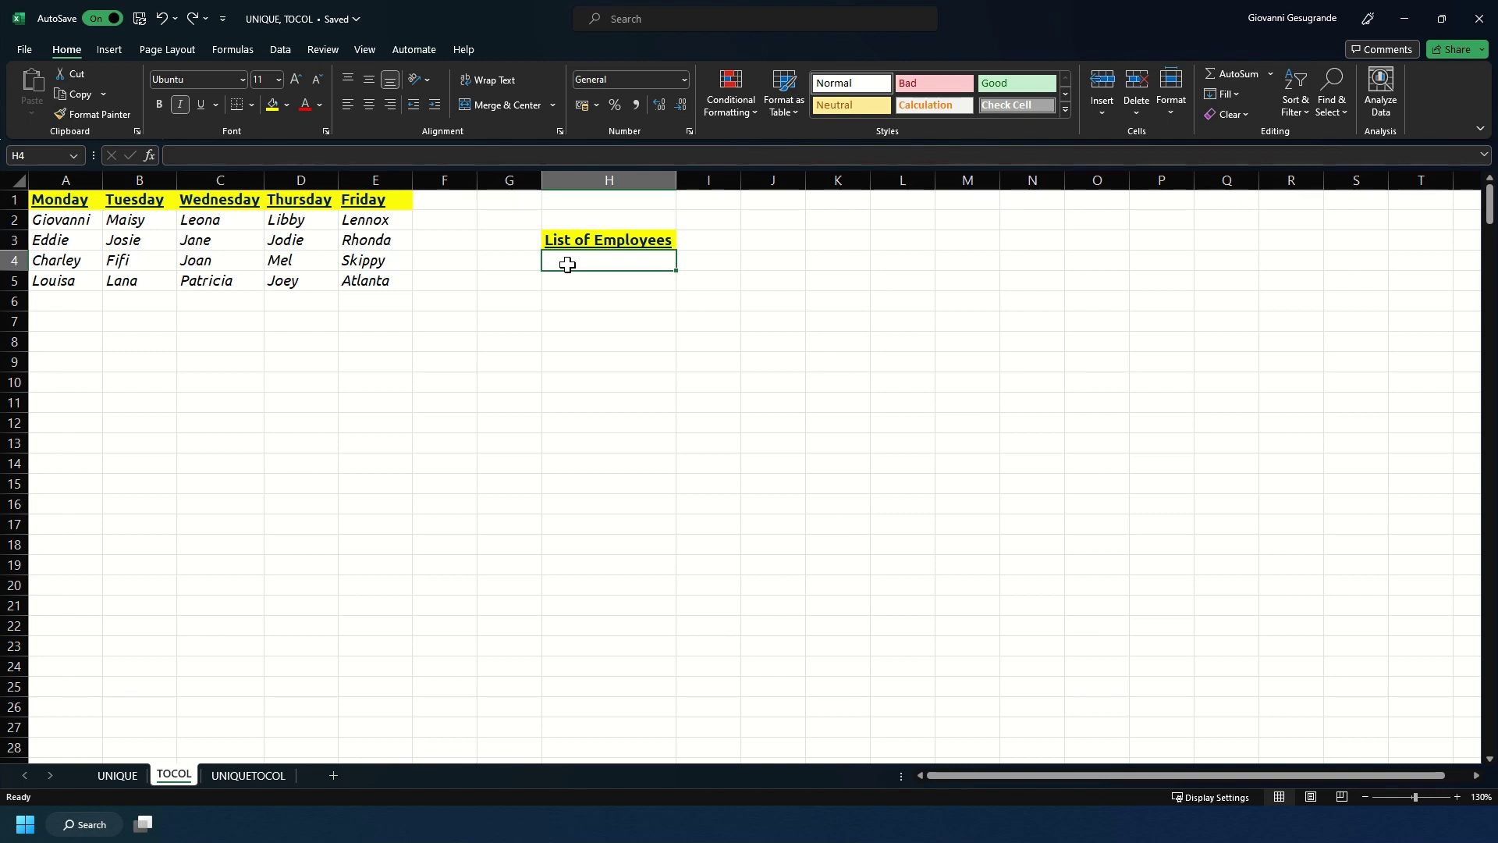
Enter =TOCOL(A2:E5) in H4 to stack the employee names into one column
{"action": "type", "text": "="}
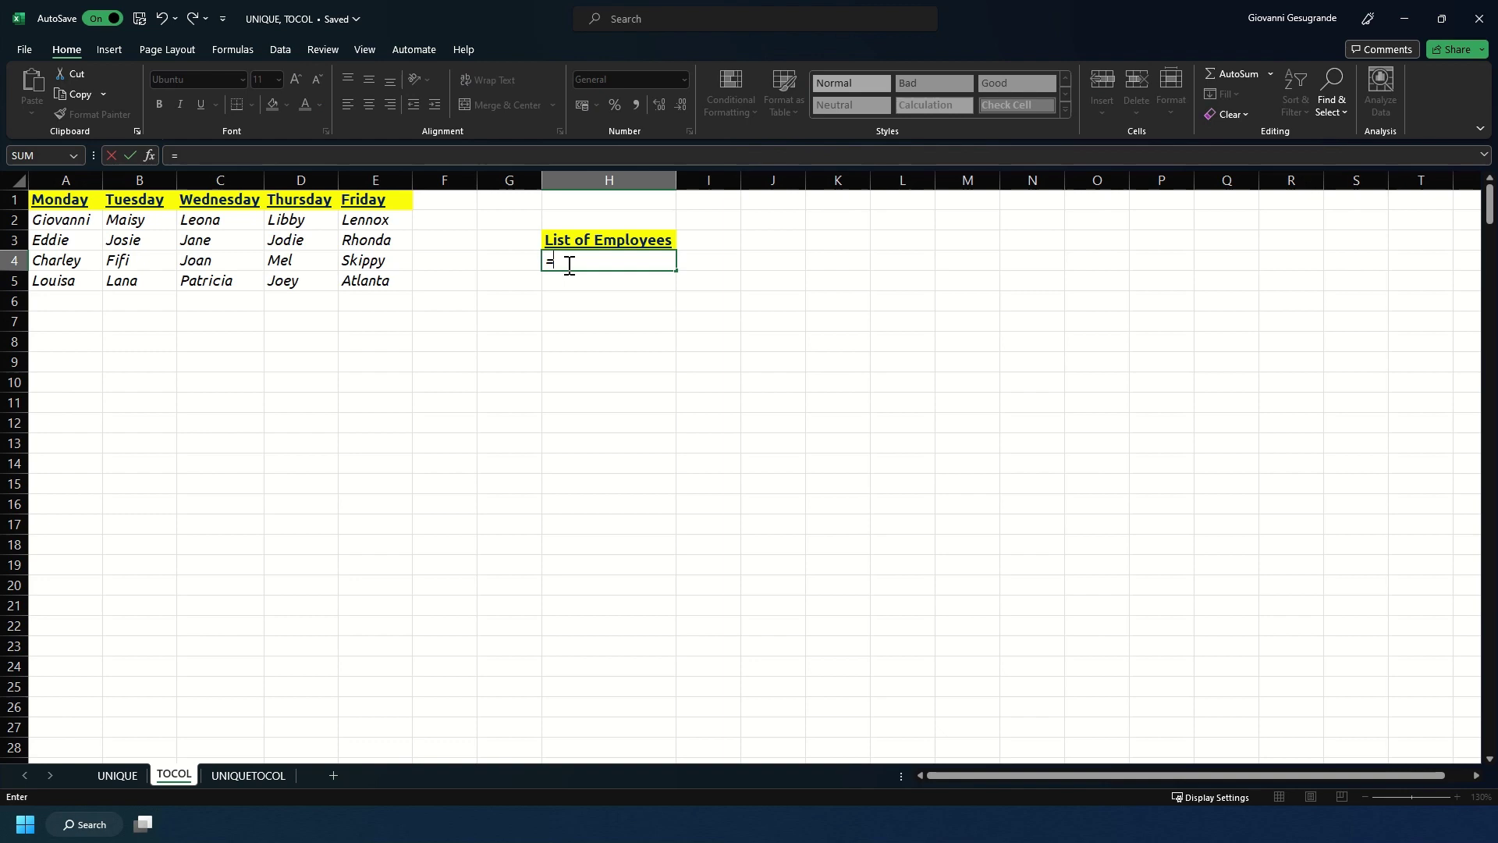
{"action": "type", "text": "TOCOL"}
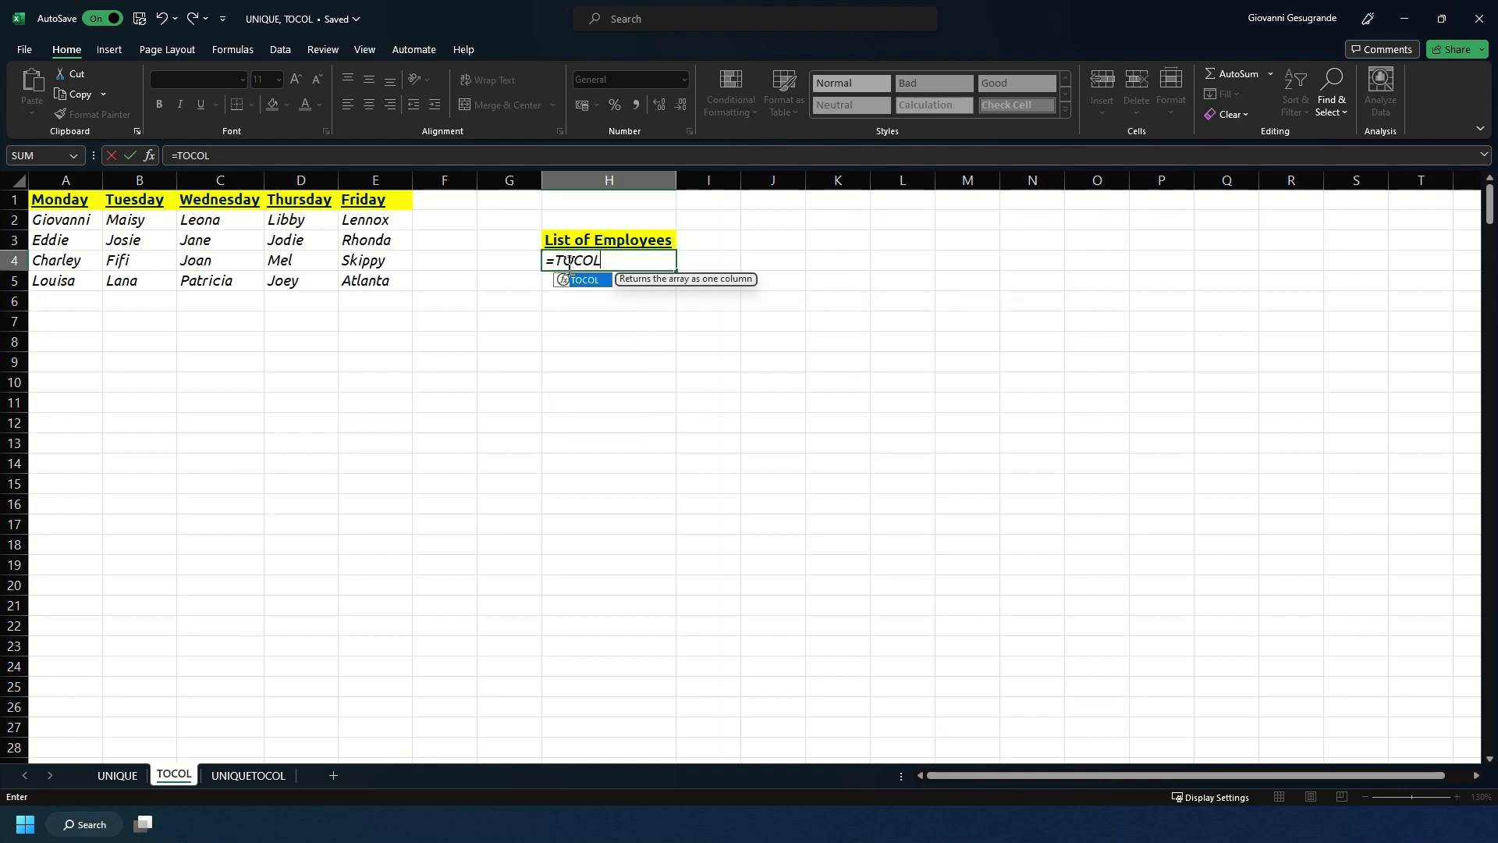
{"action": "type", "text": "("}
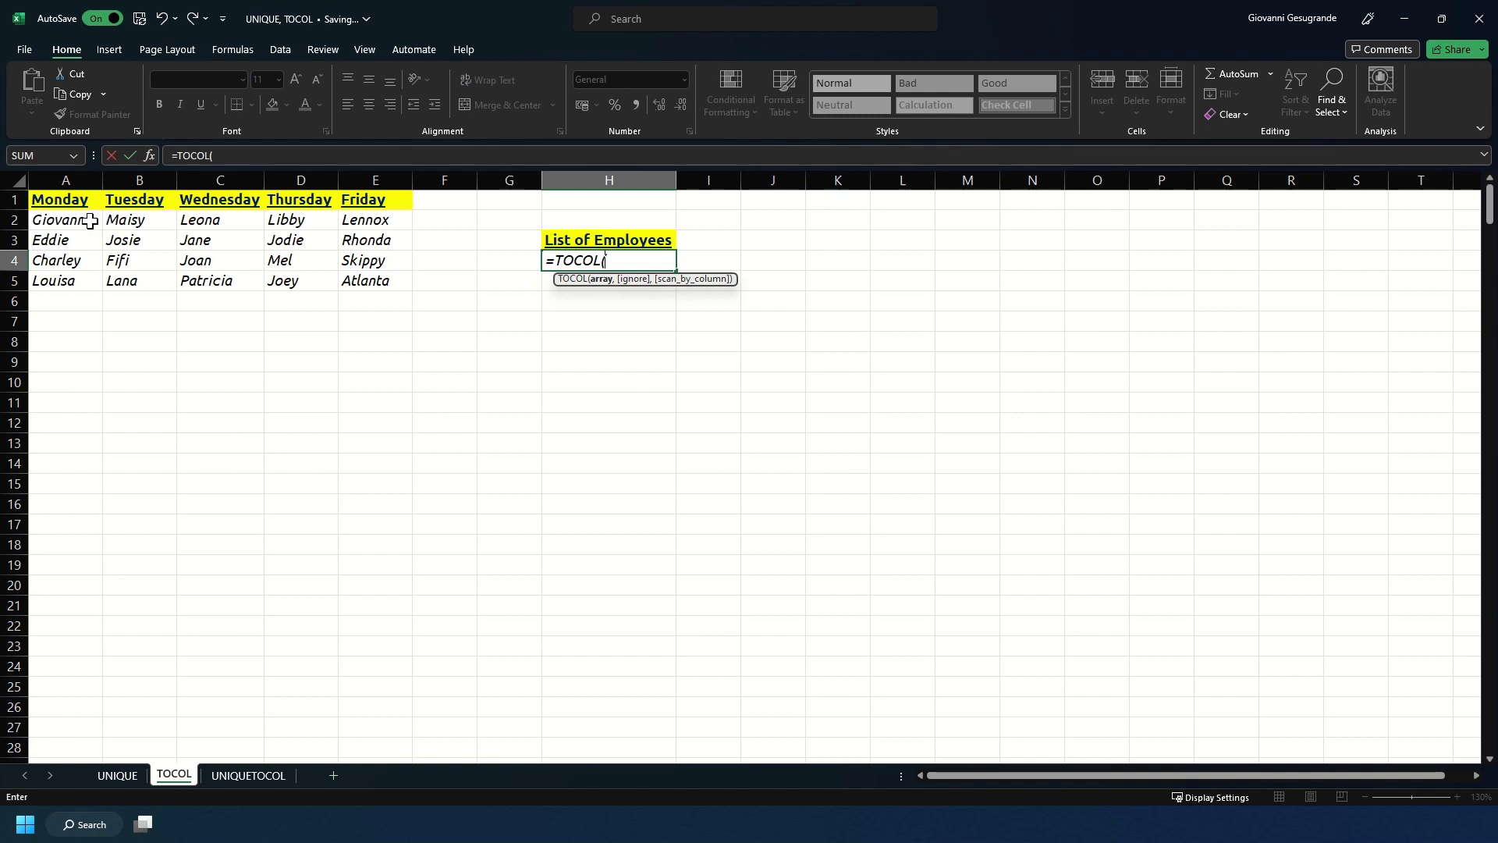
{"action": "left_click_drag", "start_coordinate": [90, 222], "coordinate": [368, 290]}
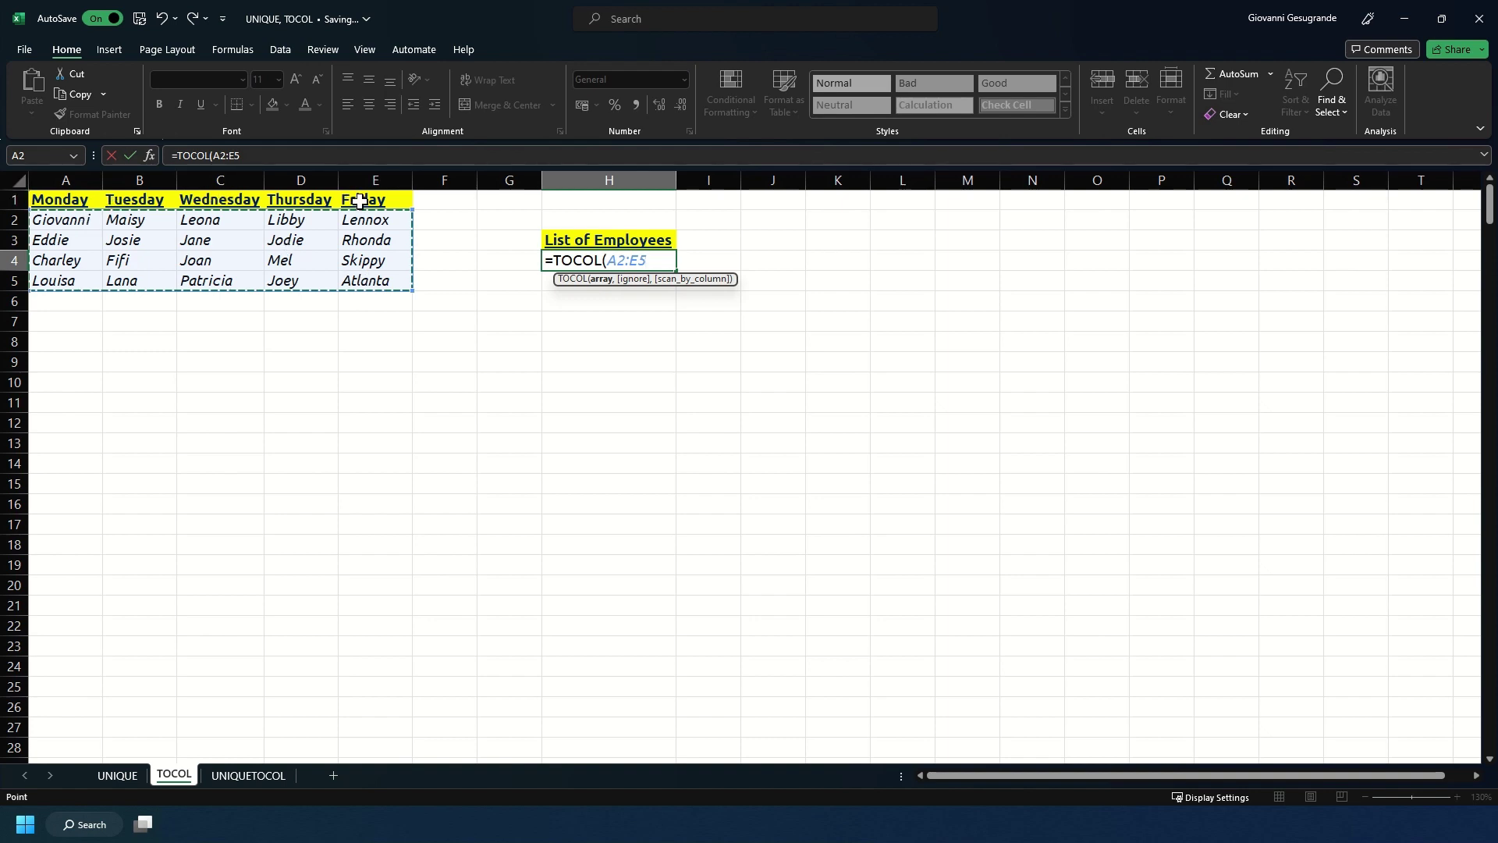
{"action": "type", "text": ")"}
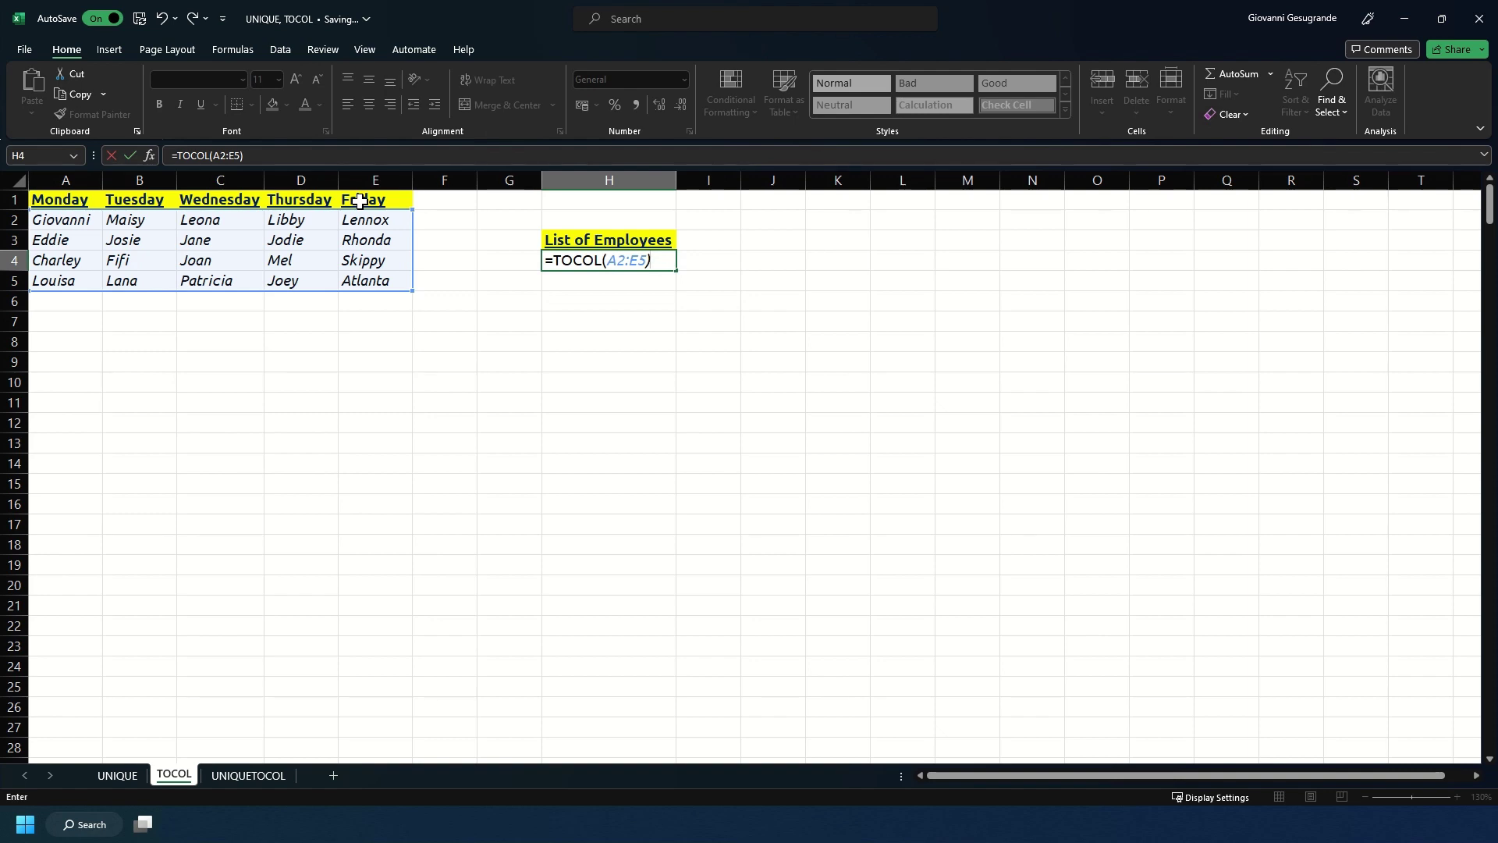
{"action": "key", "text": "Return"}
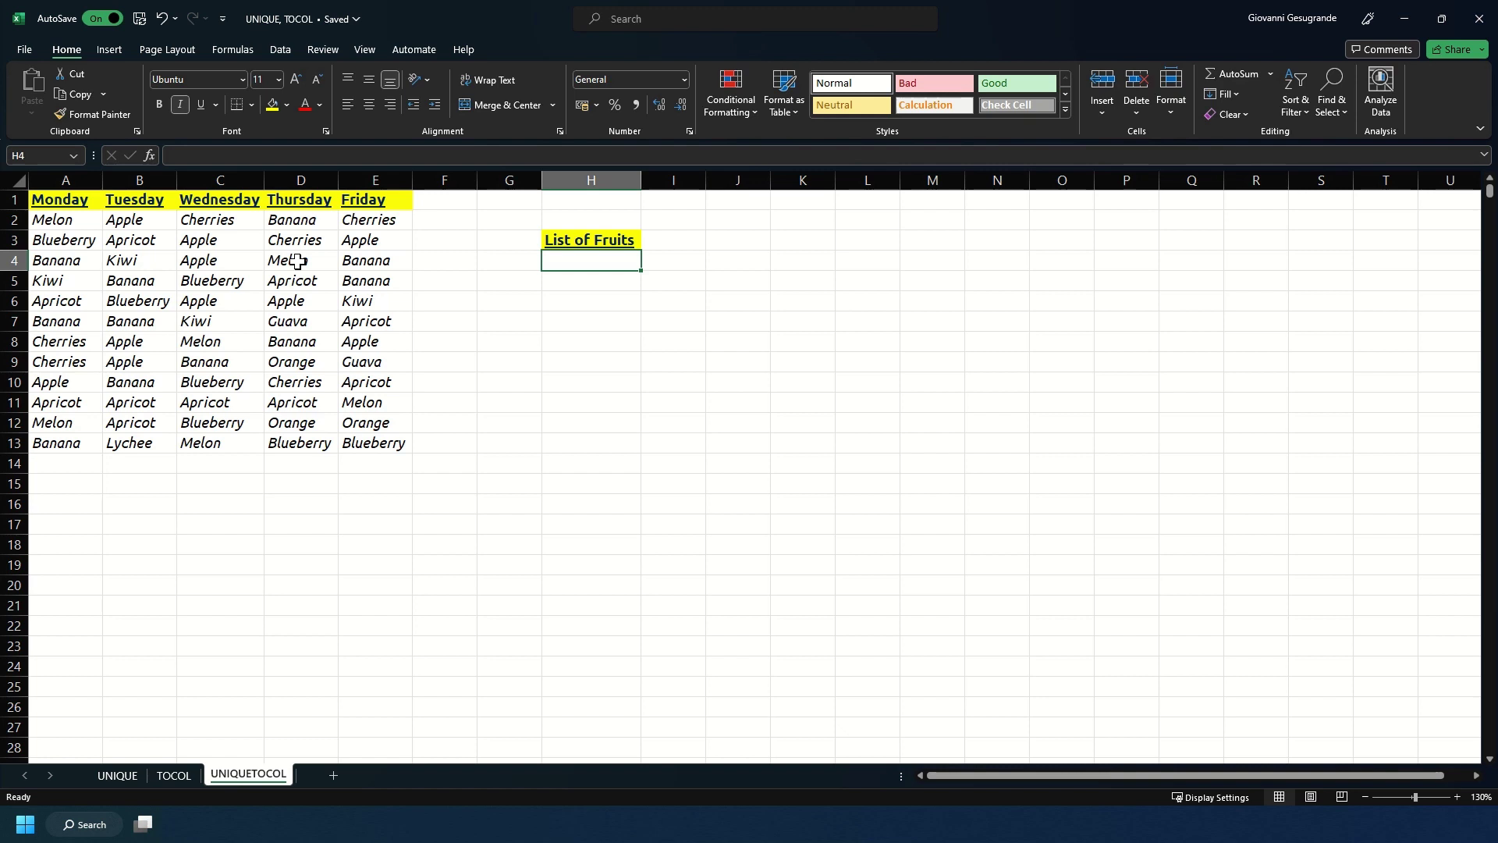
{"action": "left_click_drag", "start_coordinate": [59, 219], "coordinate": [373, 441]}
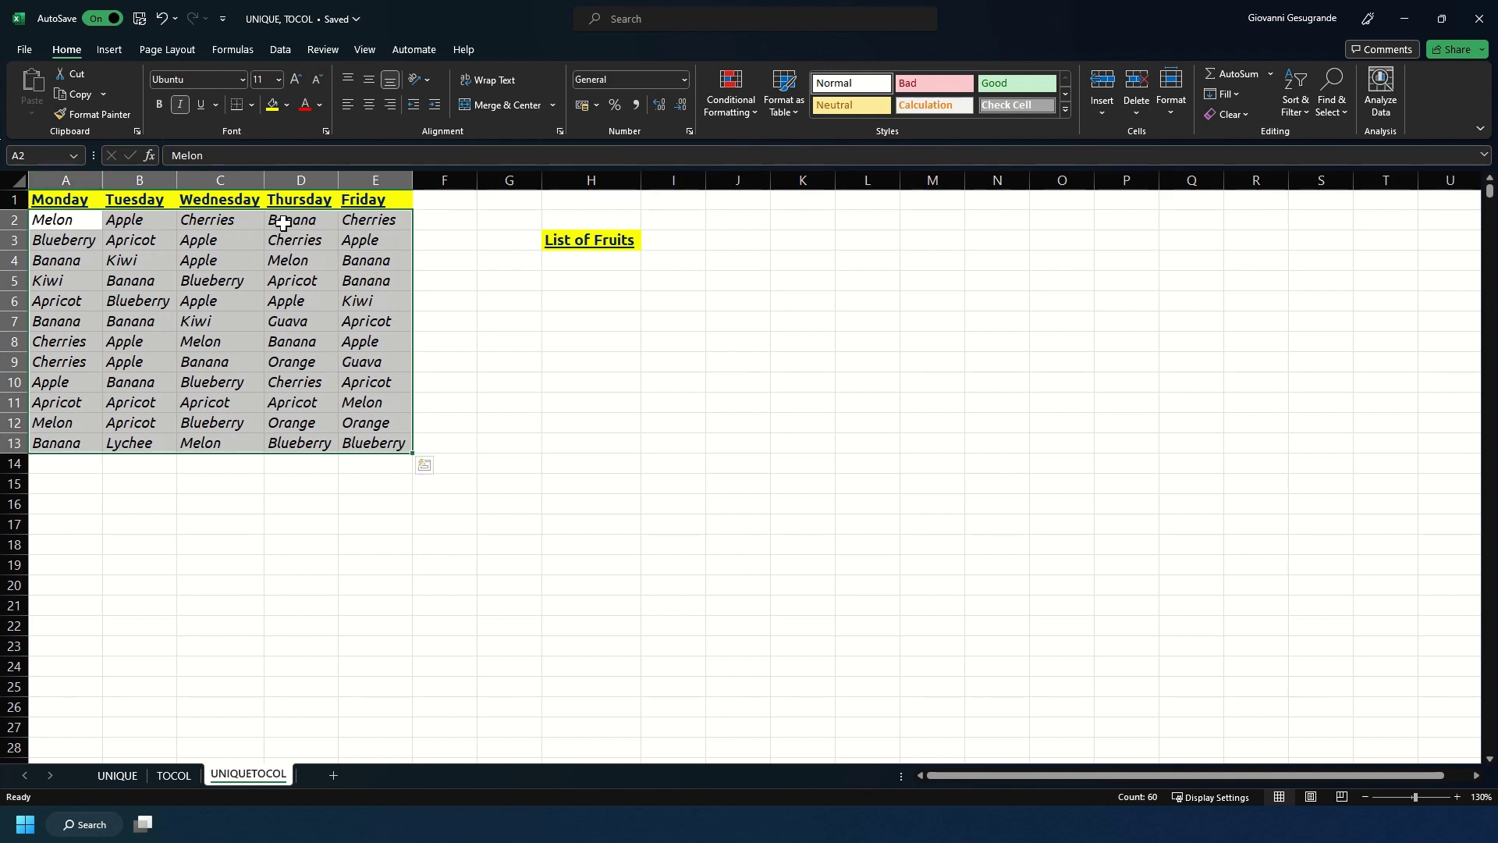
{"action": "left_click", "coordinate": [308, 179]}
{"action": "left_click_drag", "start_coordinate": [355, 173], "coordinate": [386, 179]}
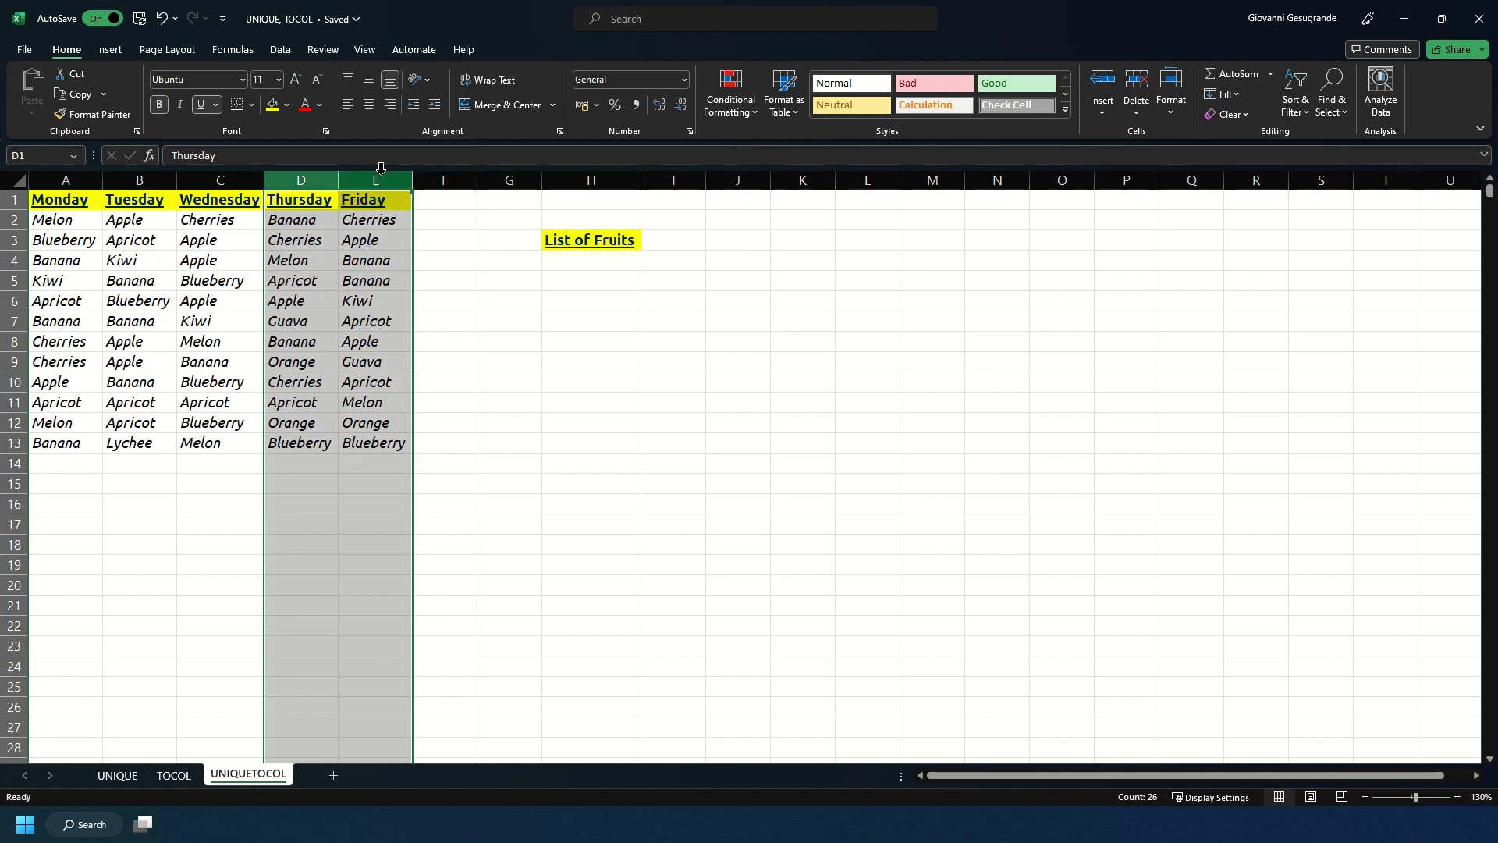
{"action": "left_click_drag", "start_coordinate": [60, 181], "coordinate": [222, 180]}
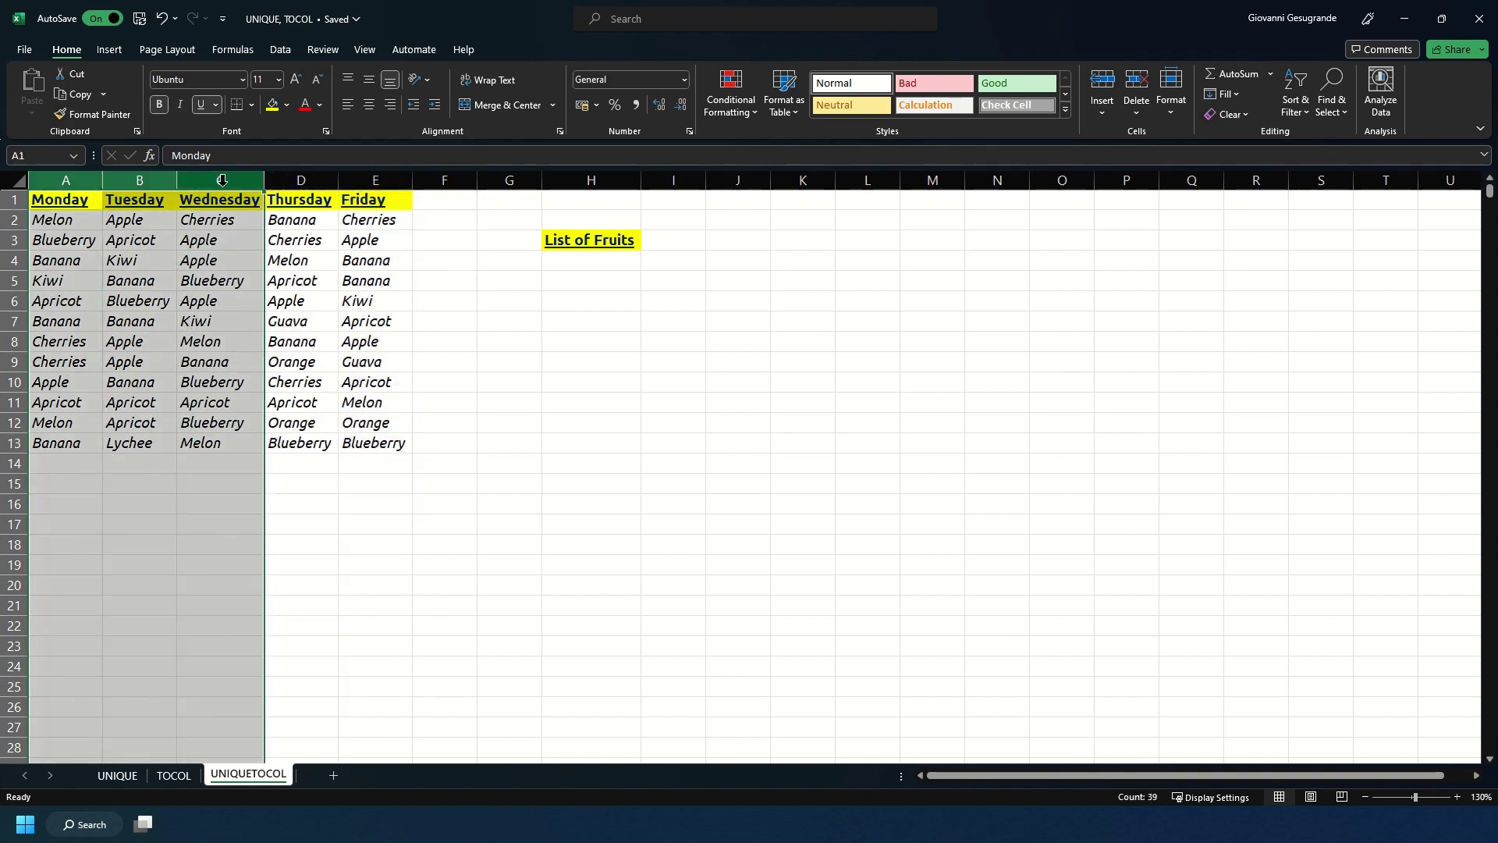
{"action": "left_click", "coordinate": [582, 263]}
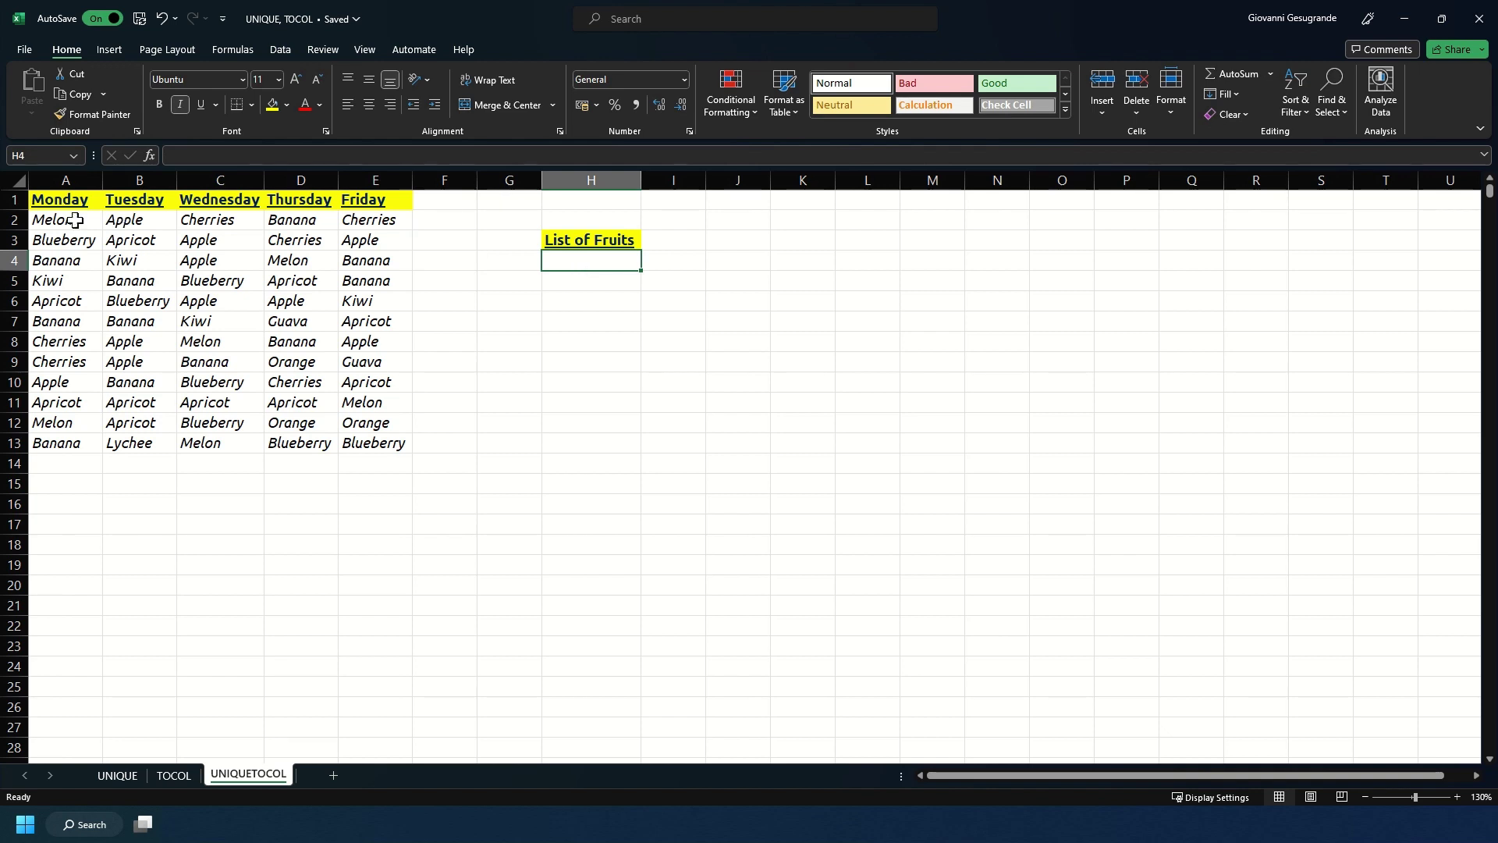
{"action": "mouse_move", "coordinate": [63, 221]}
{"action": "left_mouse_down"}
{"action": "mouse_move", "coordinate": [348, 462]}
{"action": "mouse_move", "coordinate": [351, 442]}
{"action": "mouse_move", "coordinate": [163, 255]}
{"action": "mouse_move", "coordinate": [43, 227]}
{"action": "mouse_move", "coordinate": [88, 222]}
{"action": "left_mouse_up"}
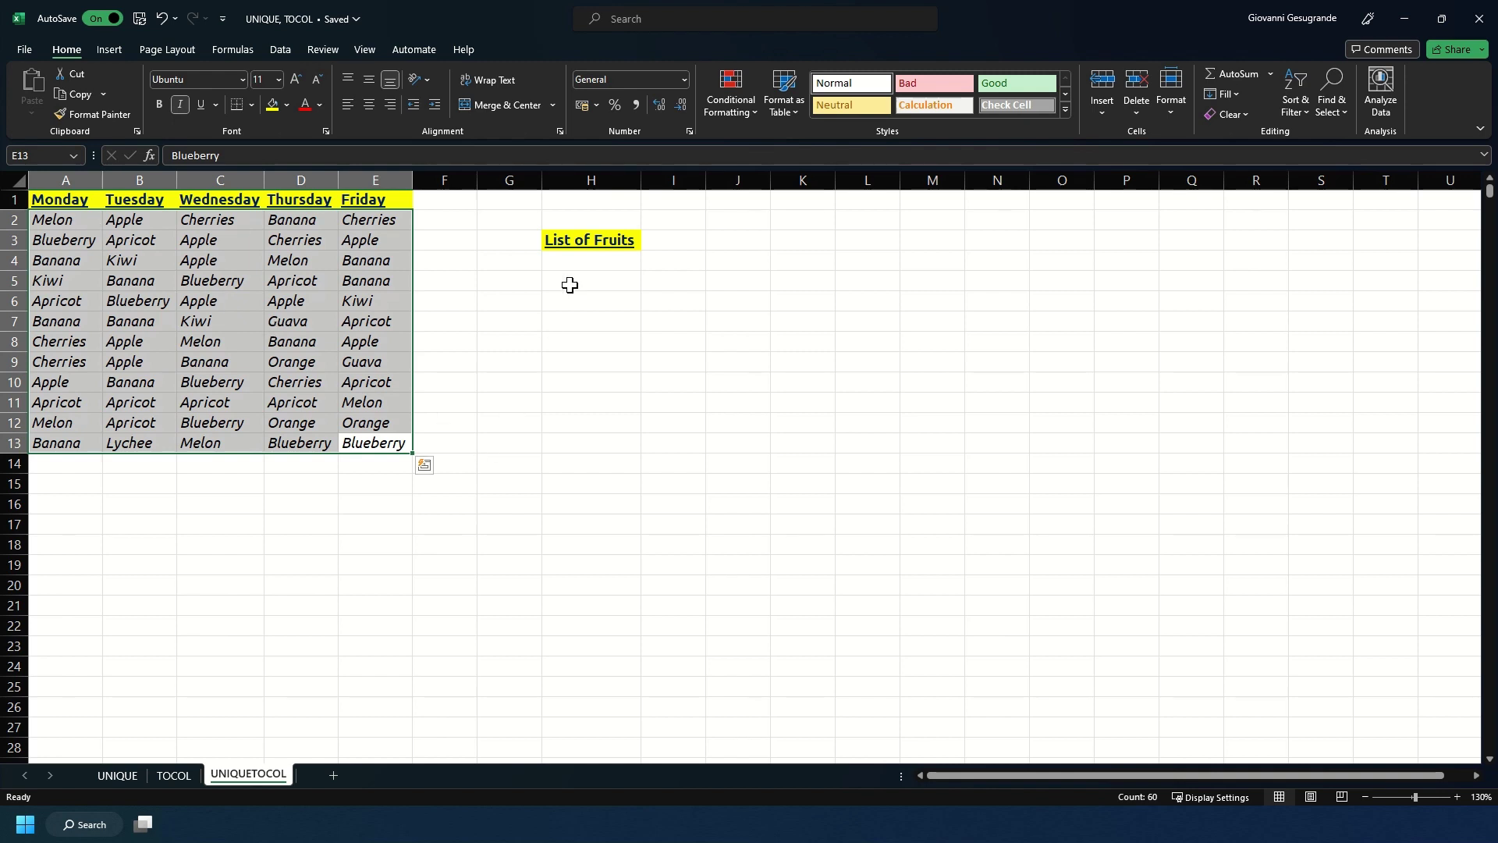
{"action": "left_click", "coordinate": [586, 266]}
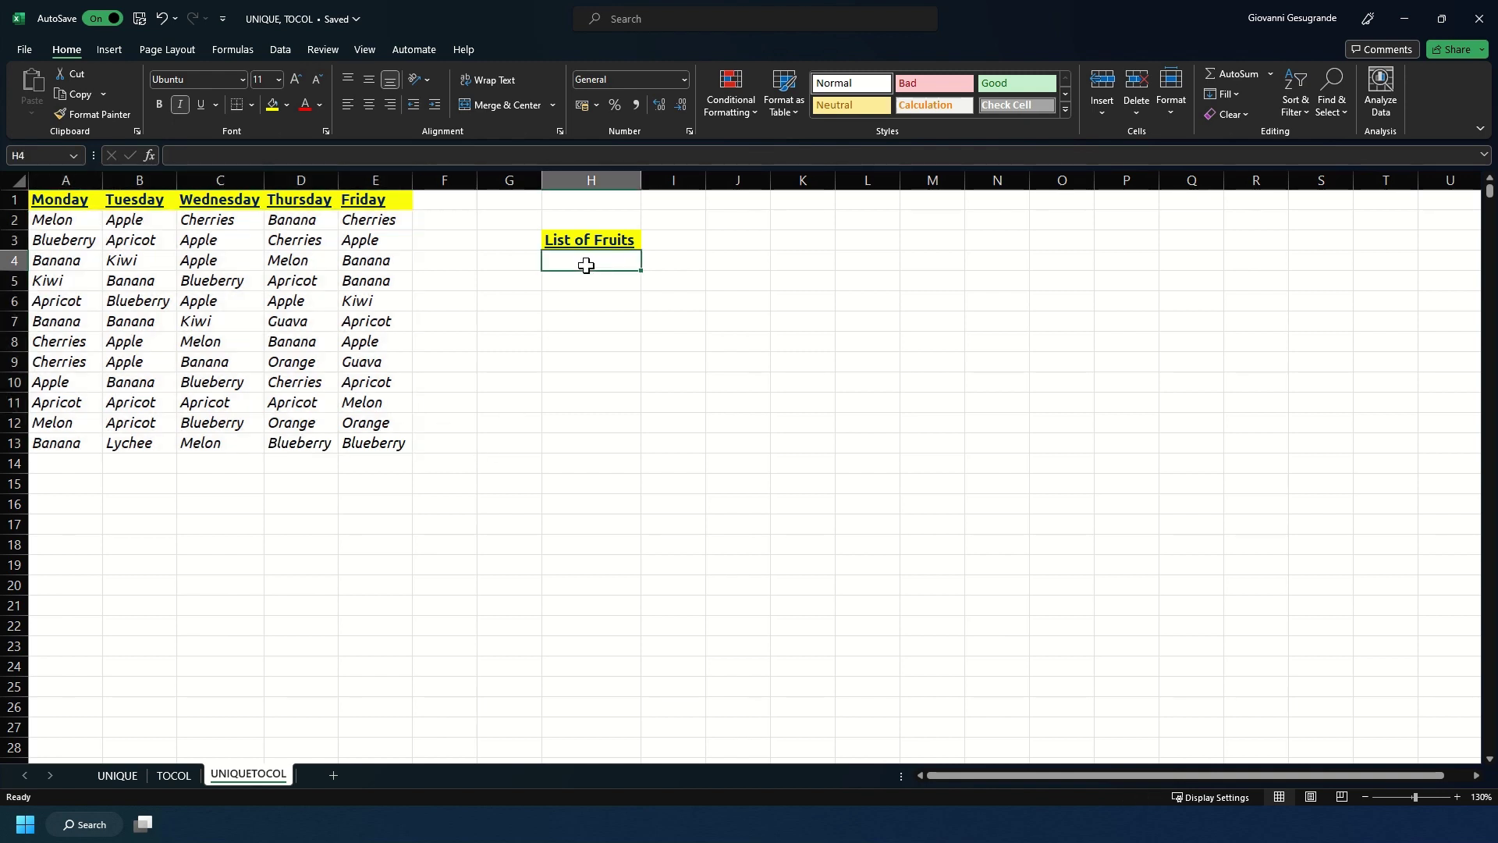
Enter =TOCOL(A2:E13) in H4, stacking all fruits with duplicates, then highlight A2:E13 again
{"action": "type", "text": "=TOCOL"}
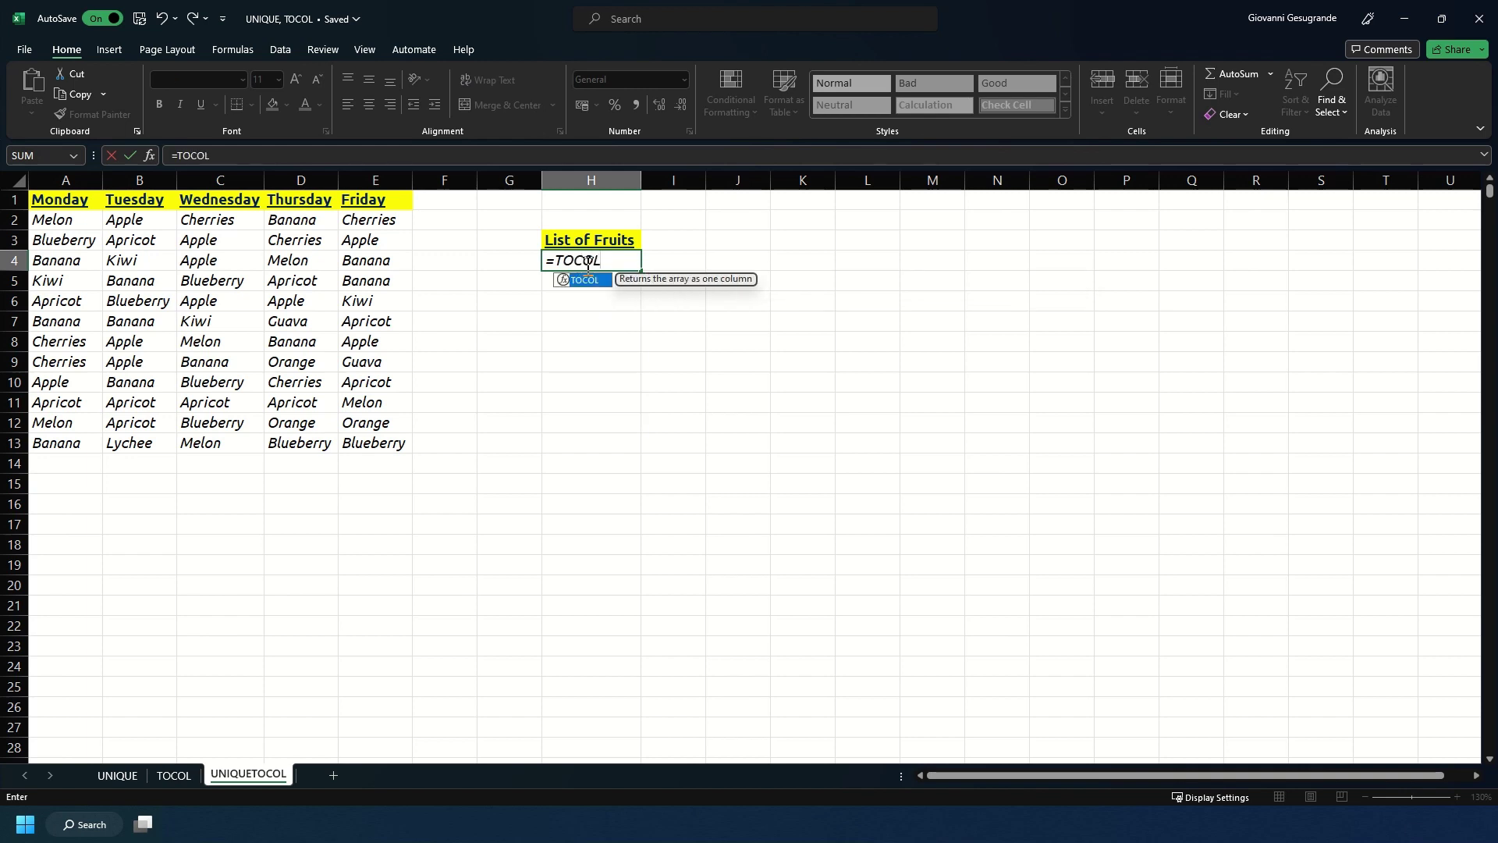
{"action": "type", "text": "("}
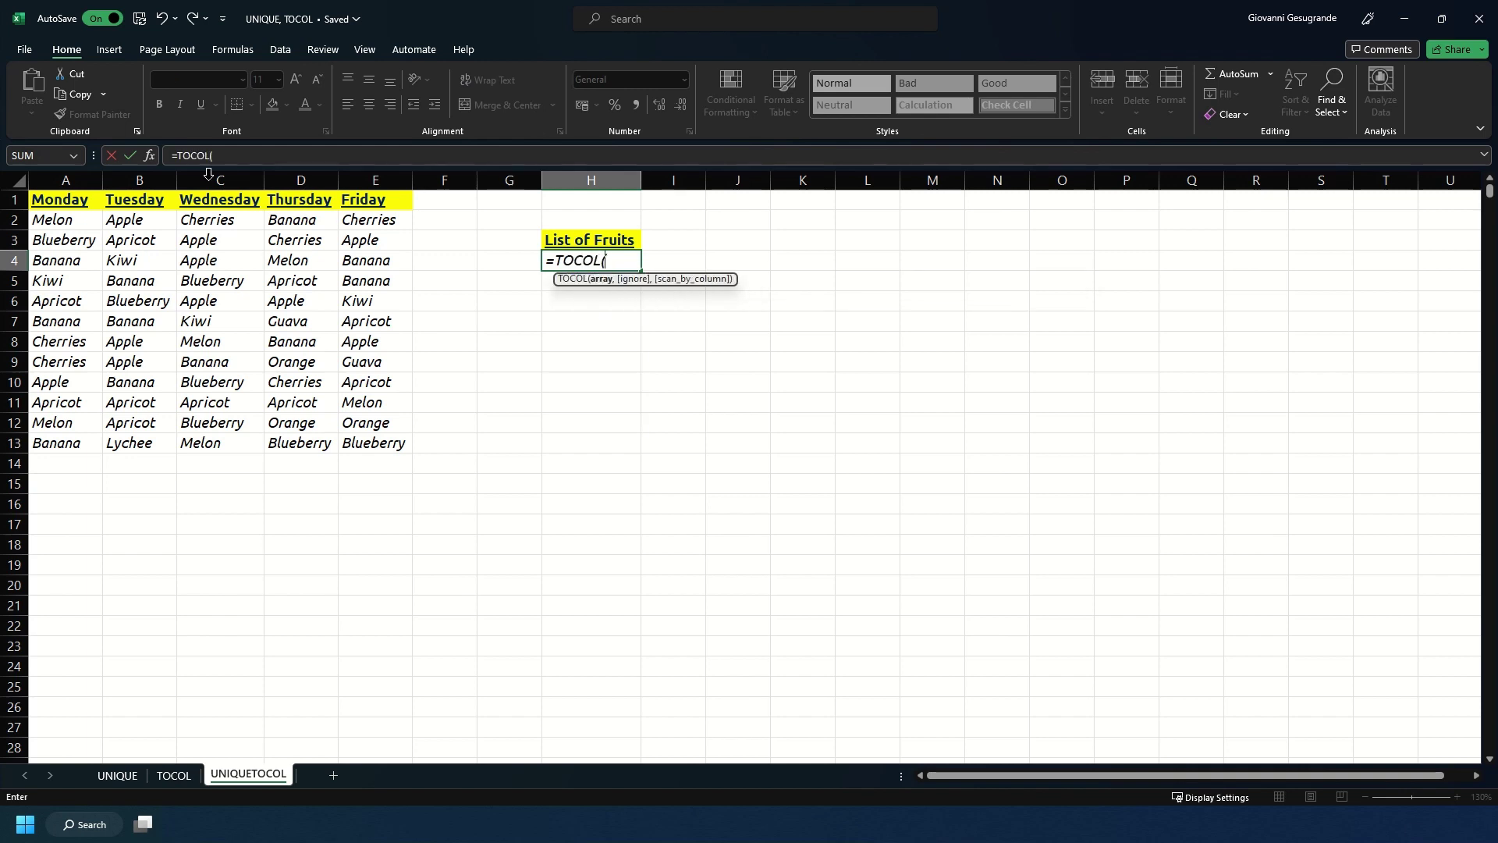
{"action": "left_click_drag", "start_coordinate": [50, 222], "coordinate": [363, 439]}
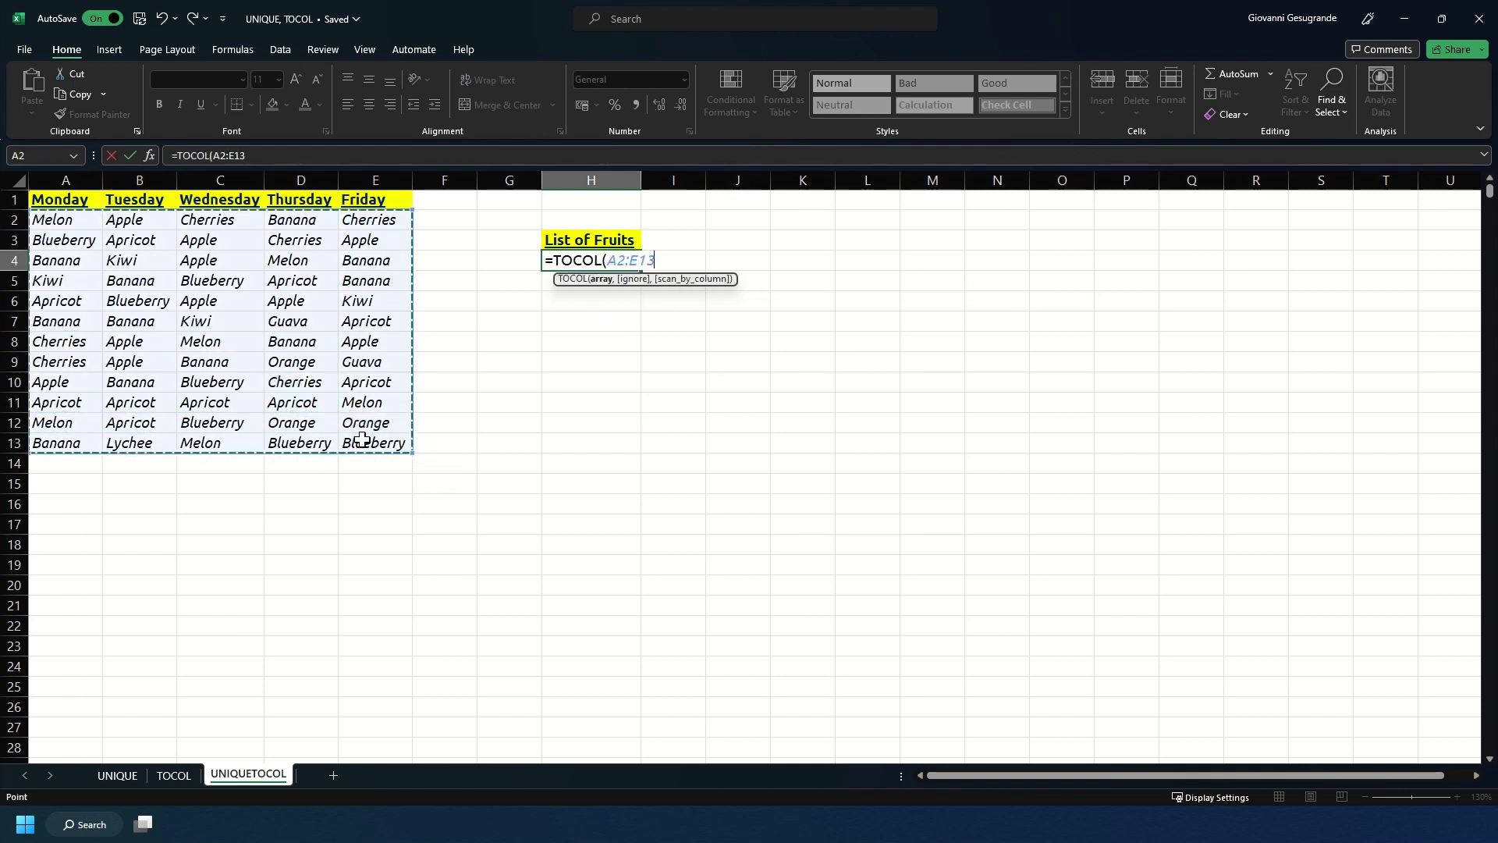
{"action": "type", "text": ")"}
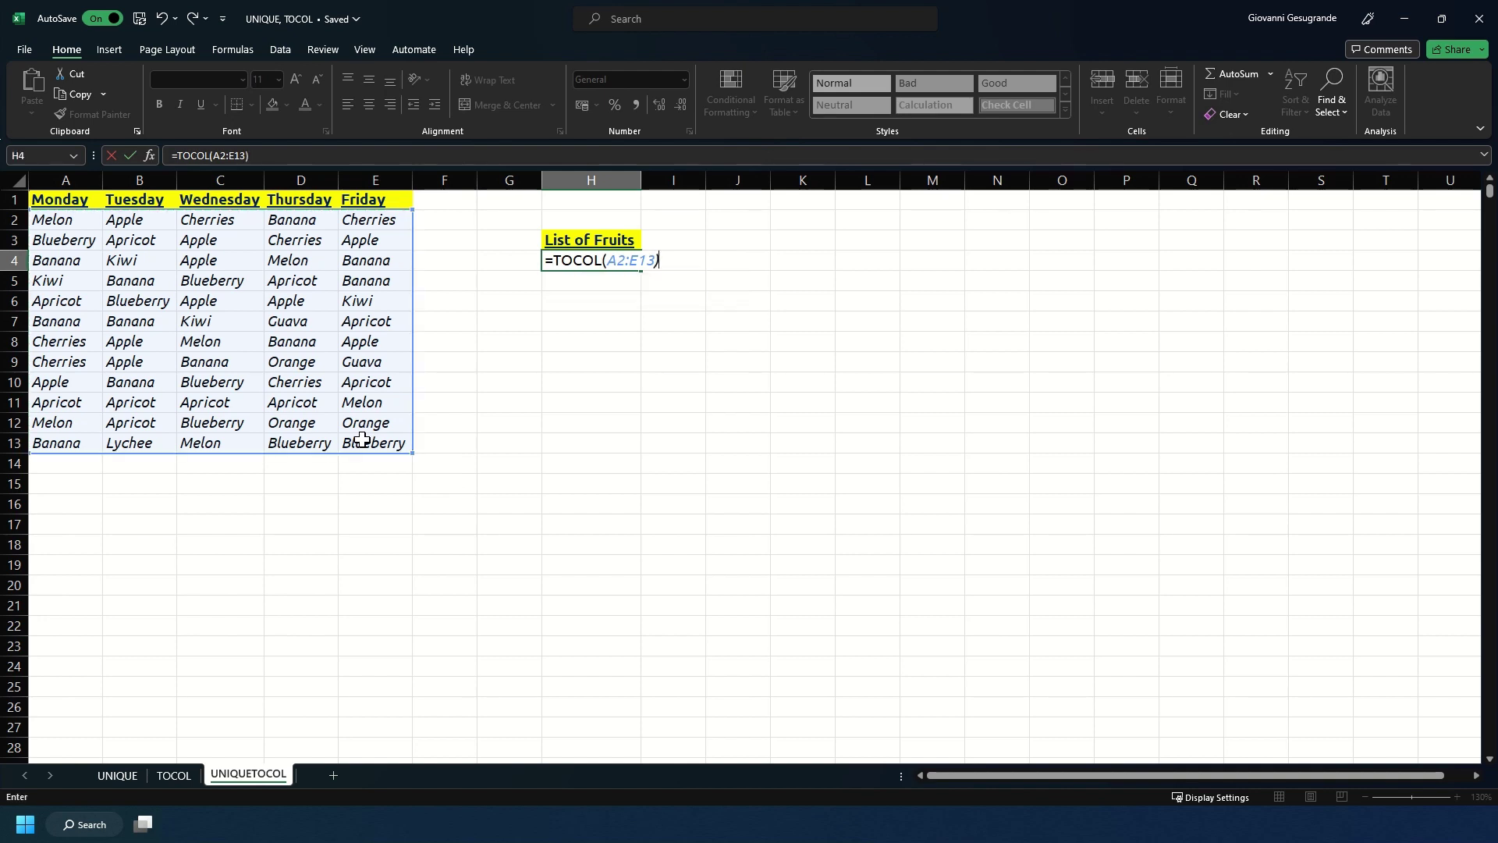
{"action": "key", "text": "Return"}
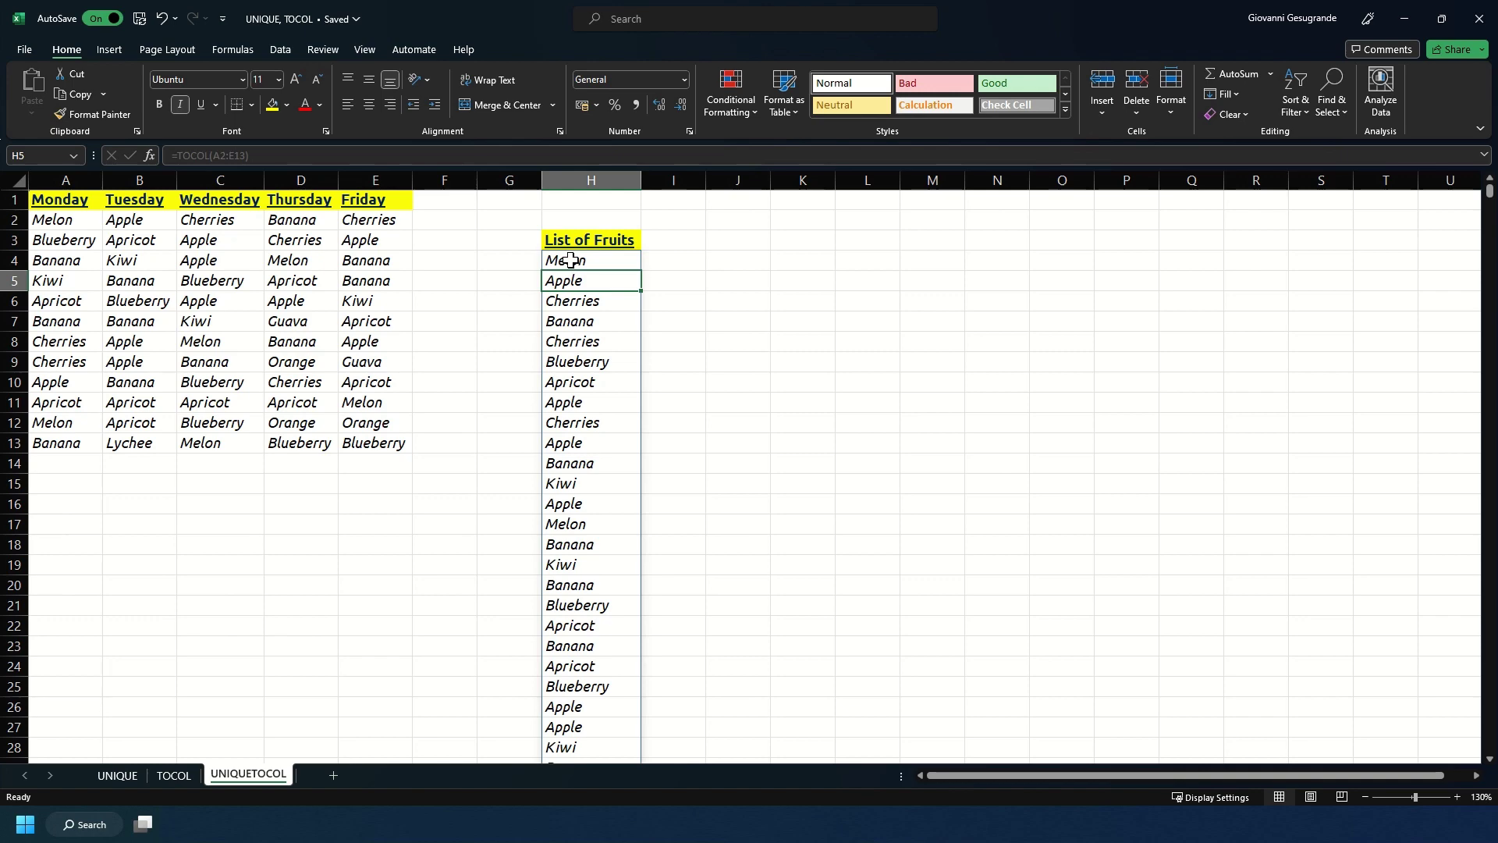
{"action": "scroll", "coordinate": [555, 338], "scroll_direction": "down", "scroll_amount": 1}
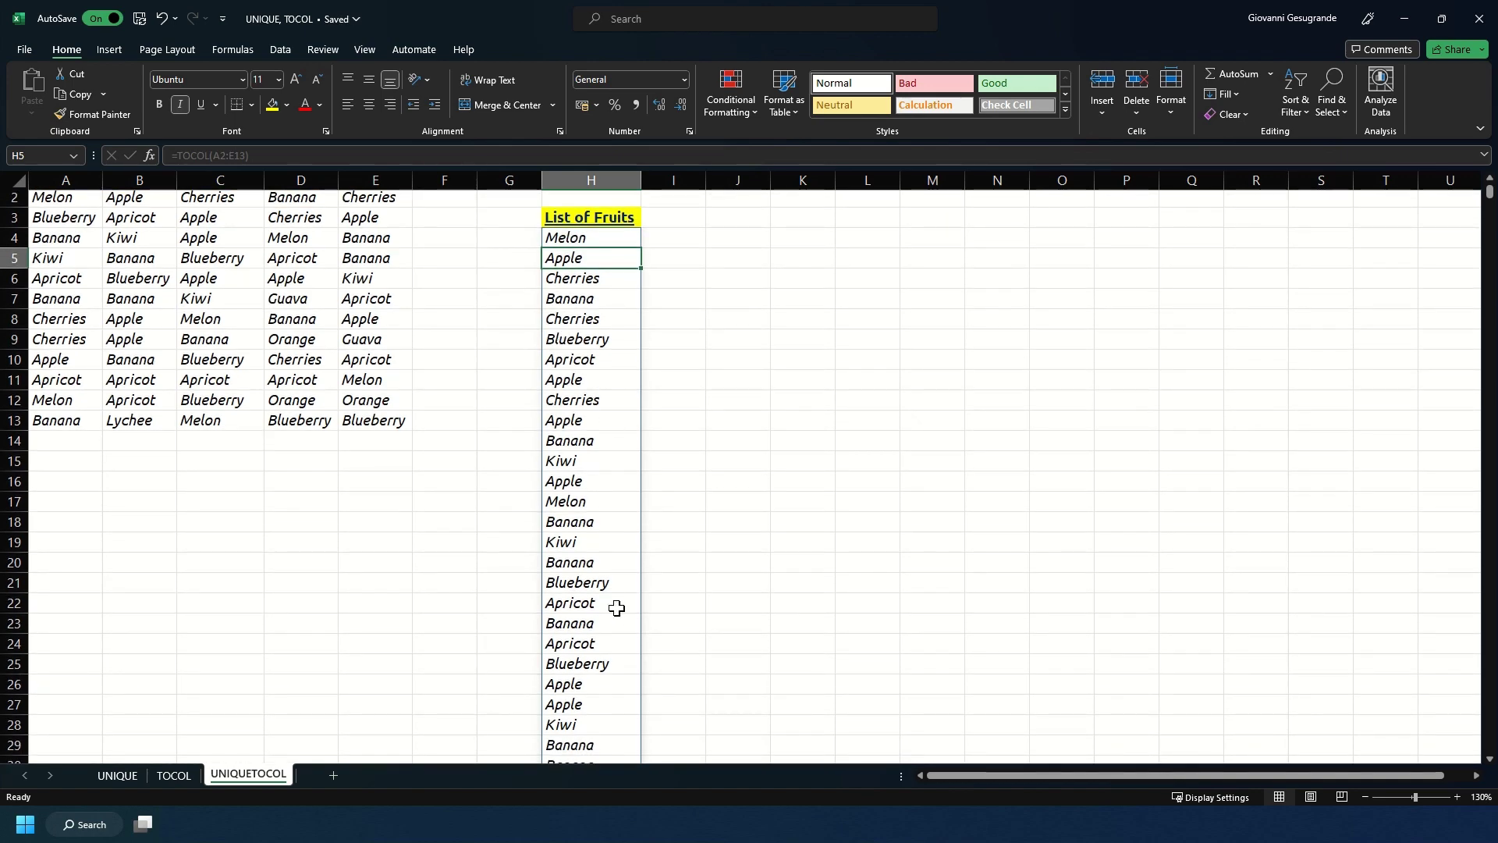
{"action": "scroll", "coordinate": [616, 608], "scroll_direction": "up", "scroll_amount": 1}
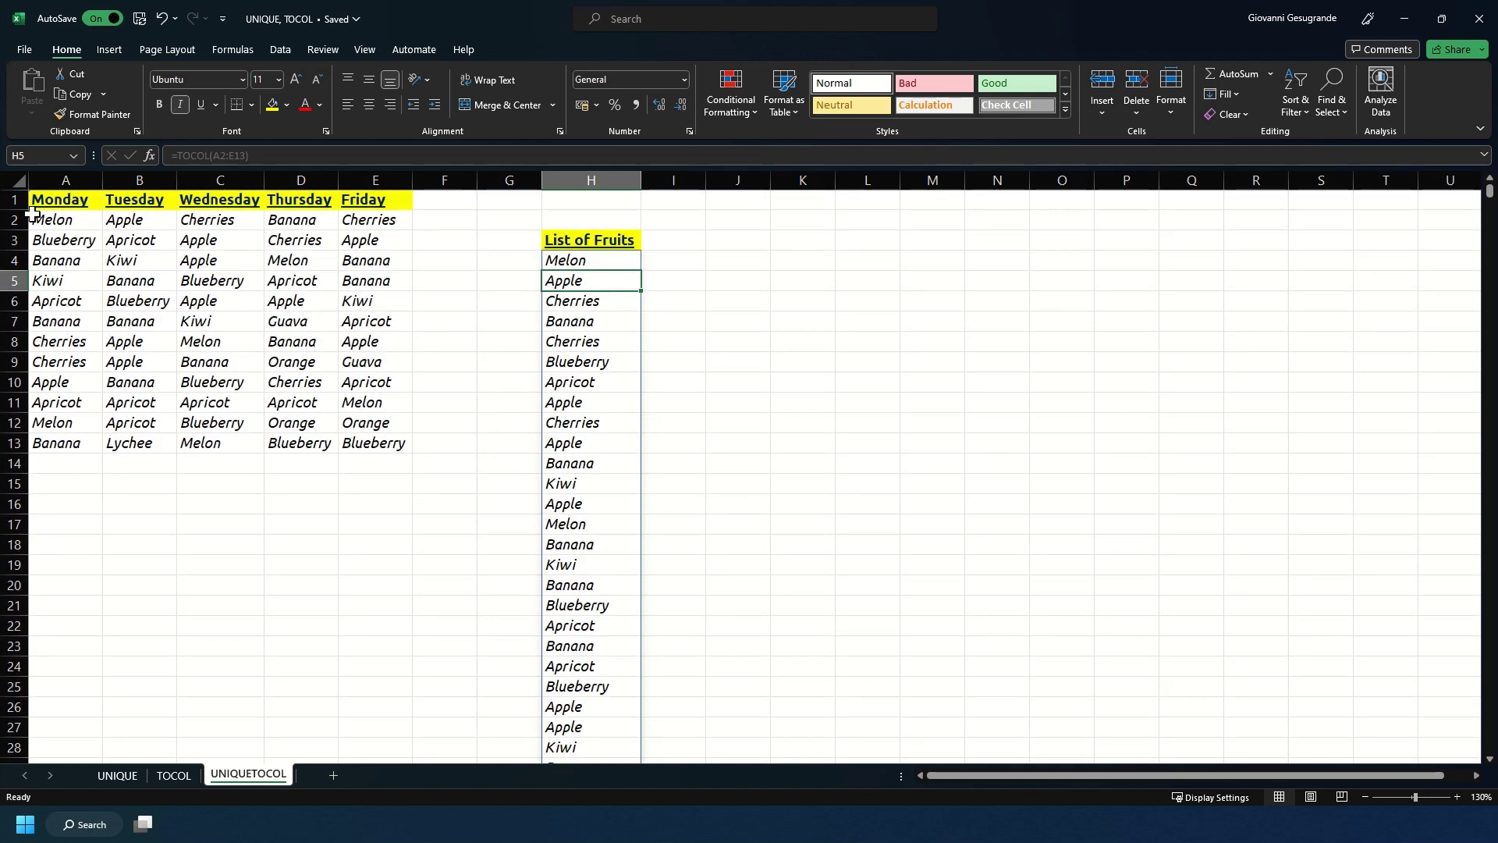
{"action": "left_click_drag", "start_coordinate": [35, 220], "coordinate": [382, 445]}
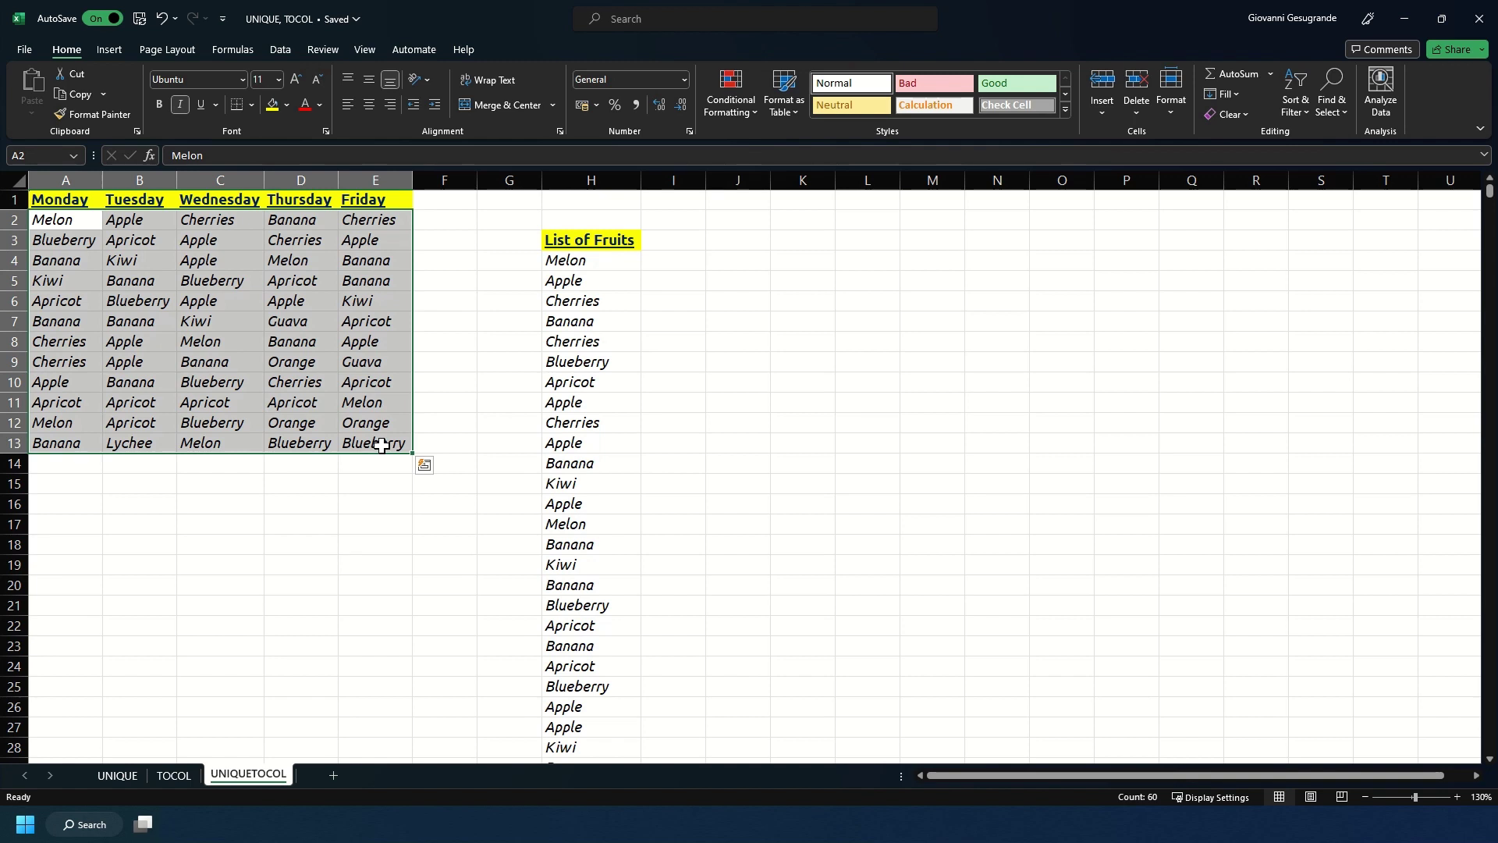
Wrap H4 as =UNIQUE(TOCOL(A2:E13)) and highlight the ten distinct fruits in H4:H13
{"action": "left_click", "coordinate": [571, 265]}
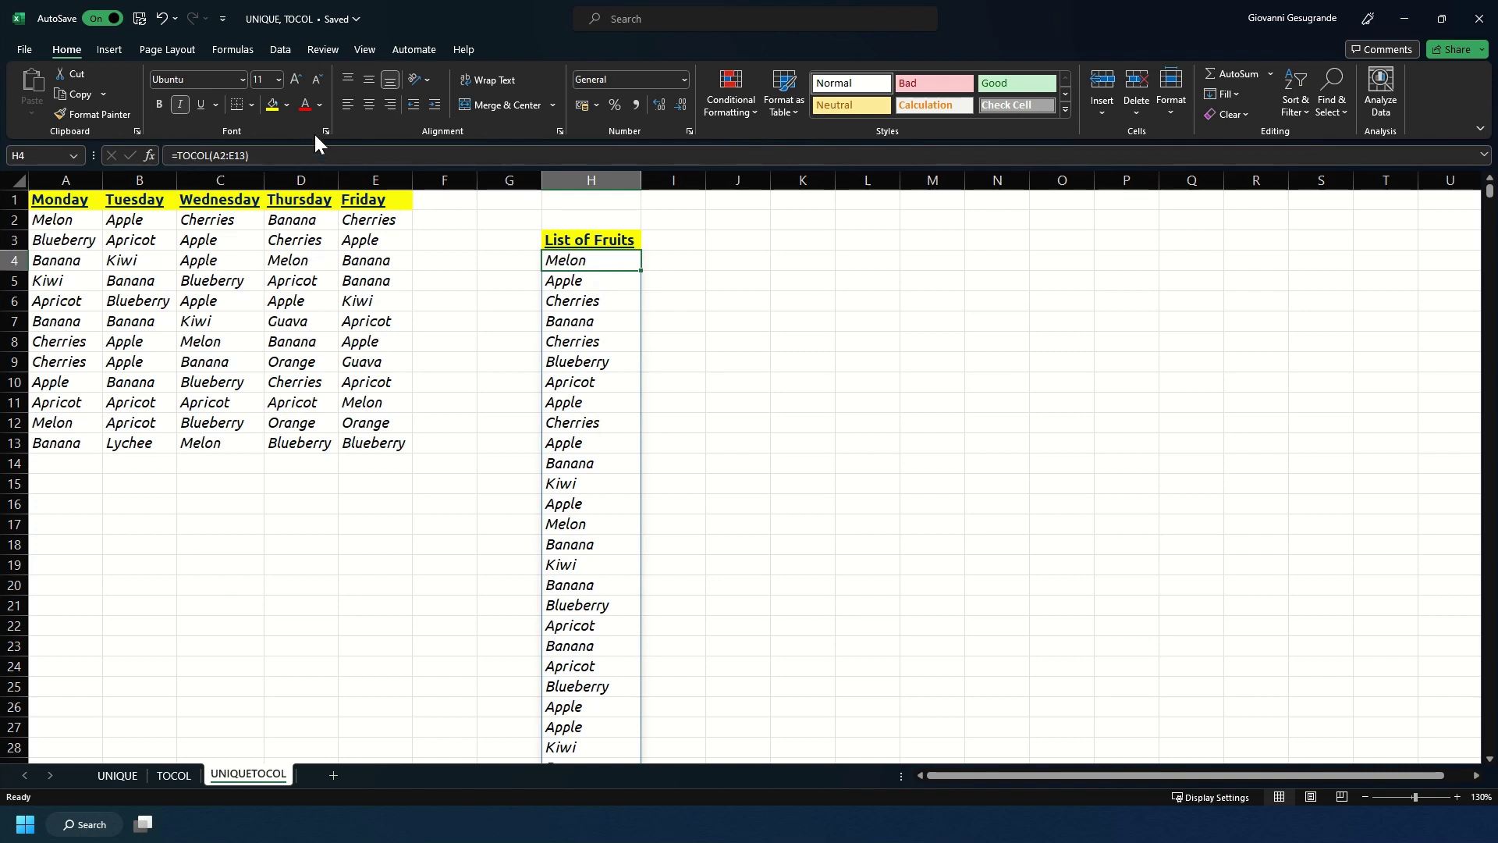
{"action": "left_click", "coordinate": [176, 156]}
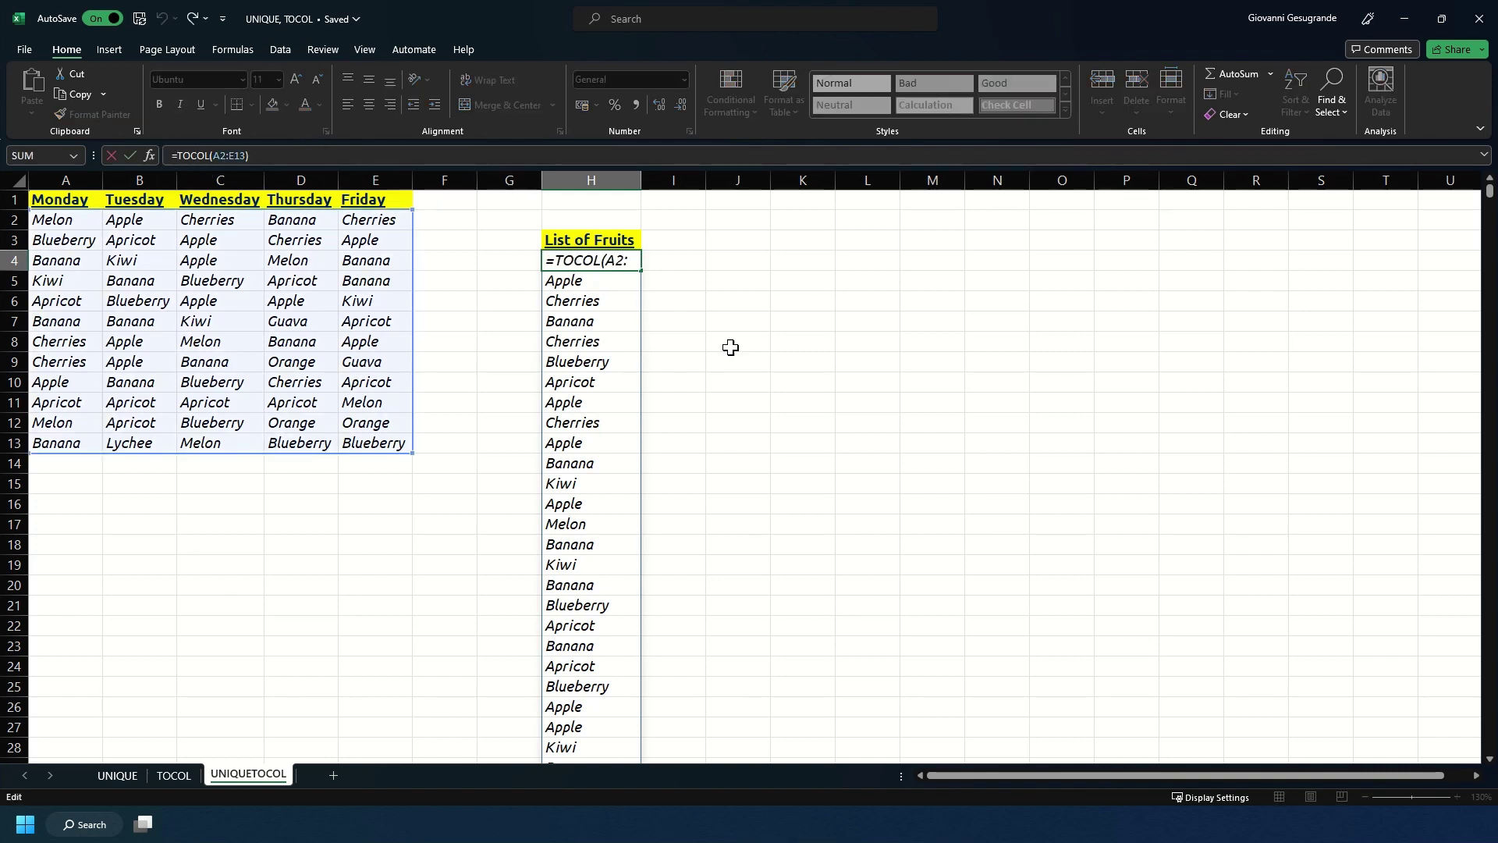
{"action": "left_click", "coordinate": [558, 264]}
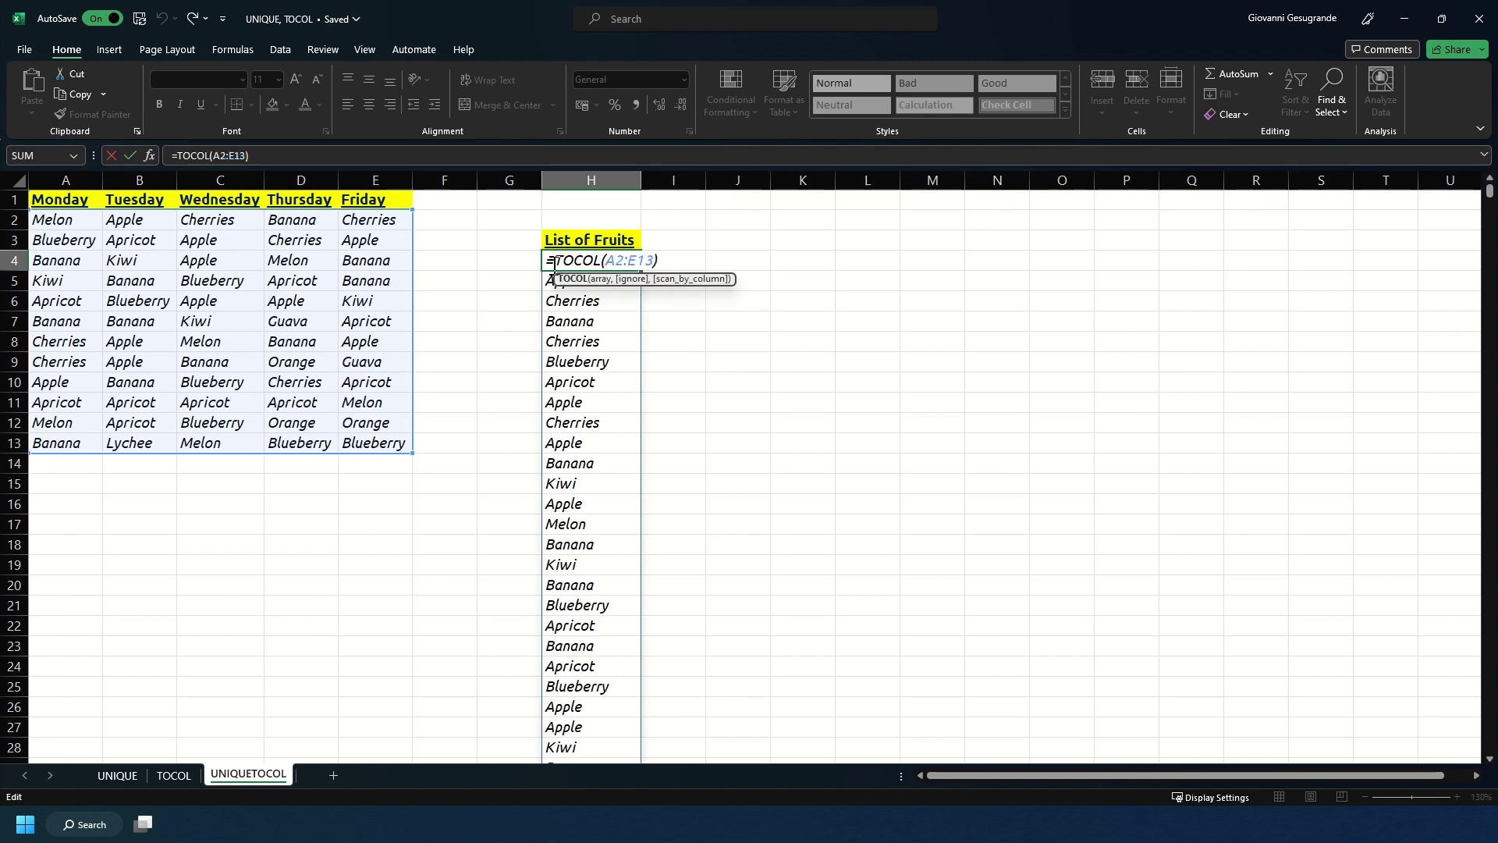
{"action": "type", "text": "UNIQUE"}
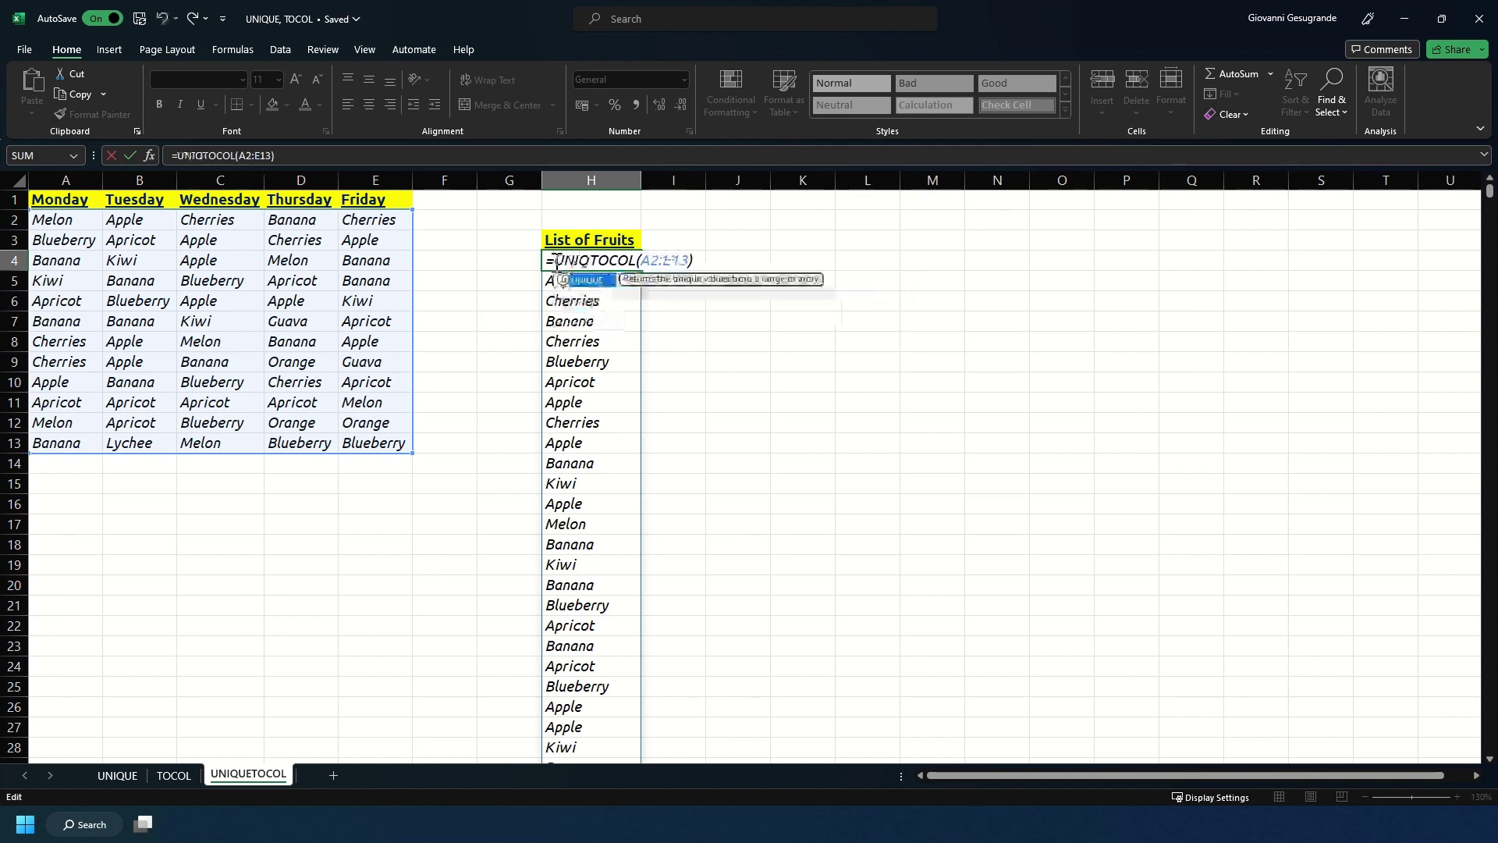
{"action": "type", "text": "("}
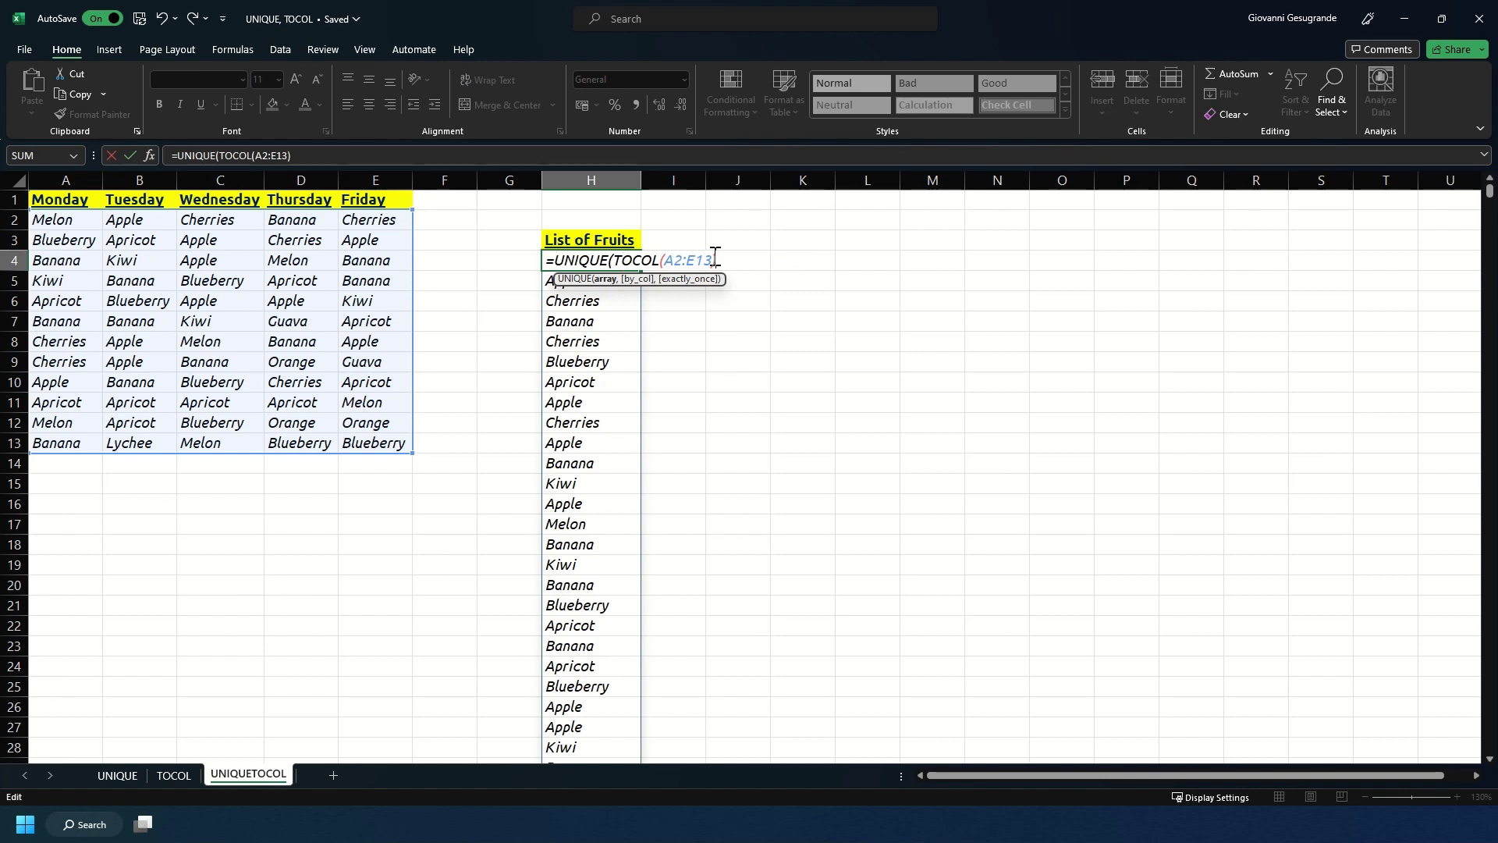
{"action": "type", "text": ")"}
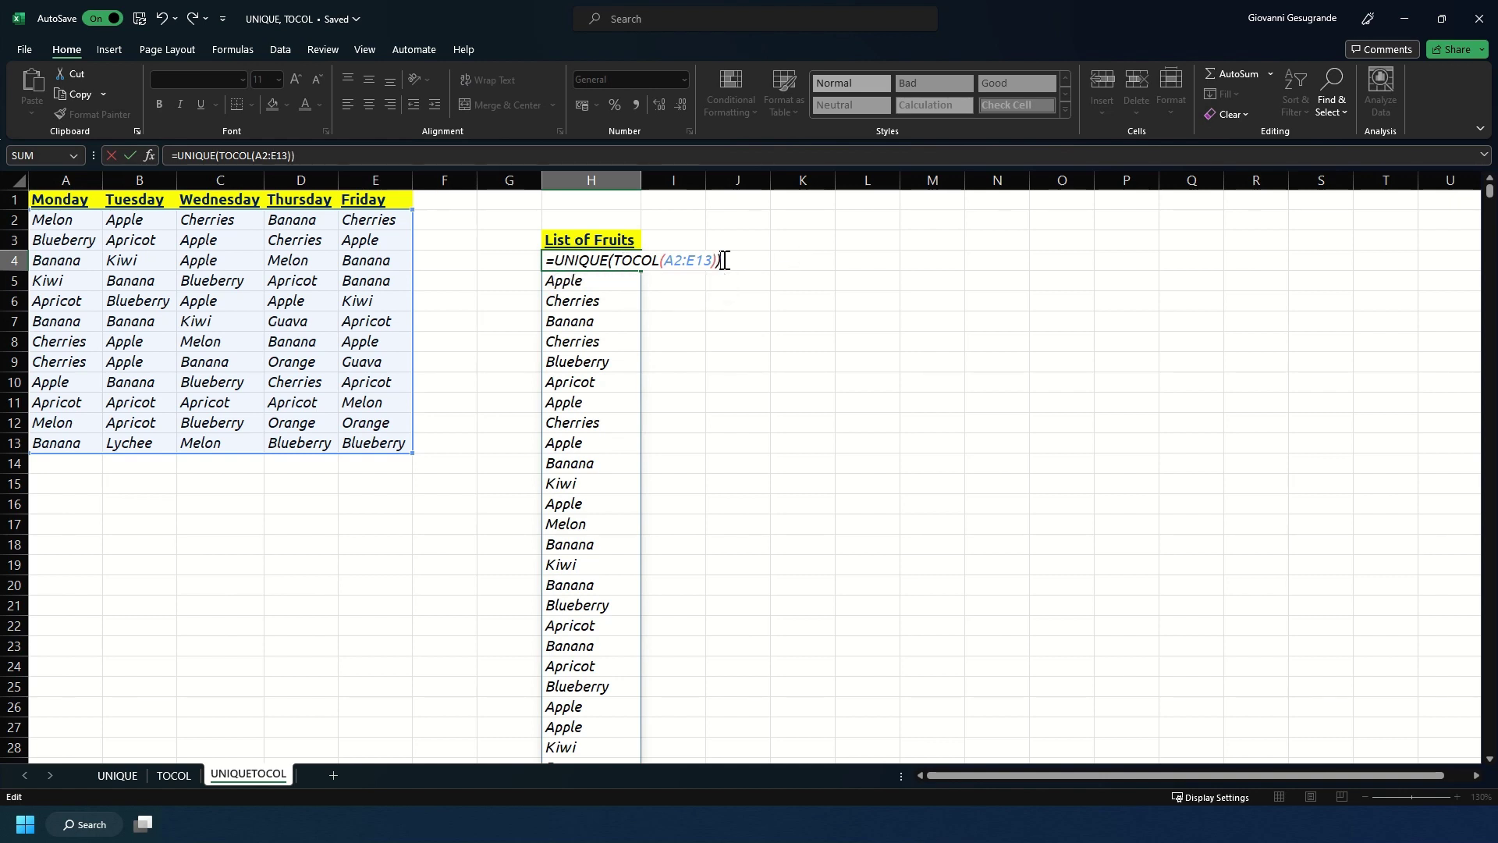
{"action": "key", "text": "Return"}
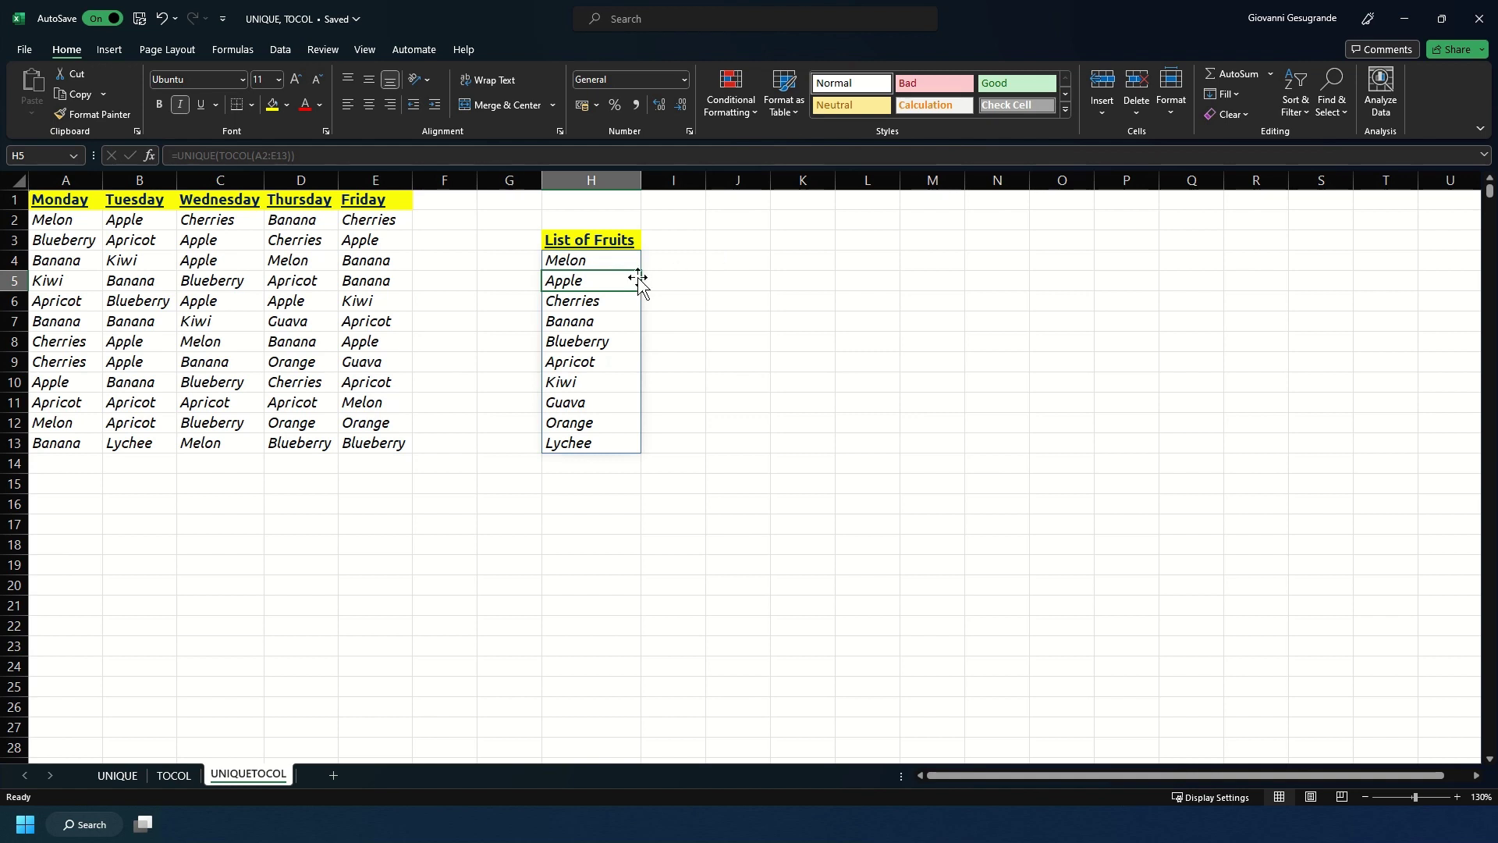
{"action": "left_click_drag", "start_coordinate": [601, 258], "coordinate": [615, 442]}
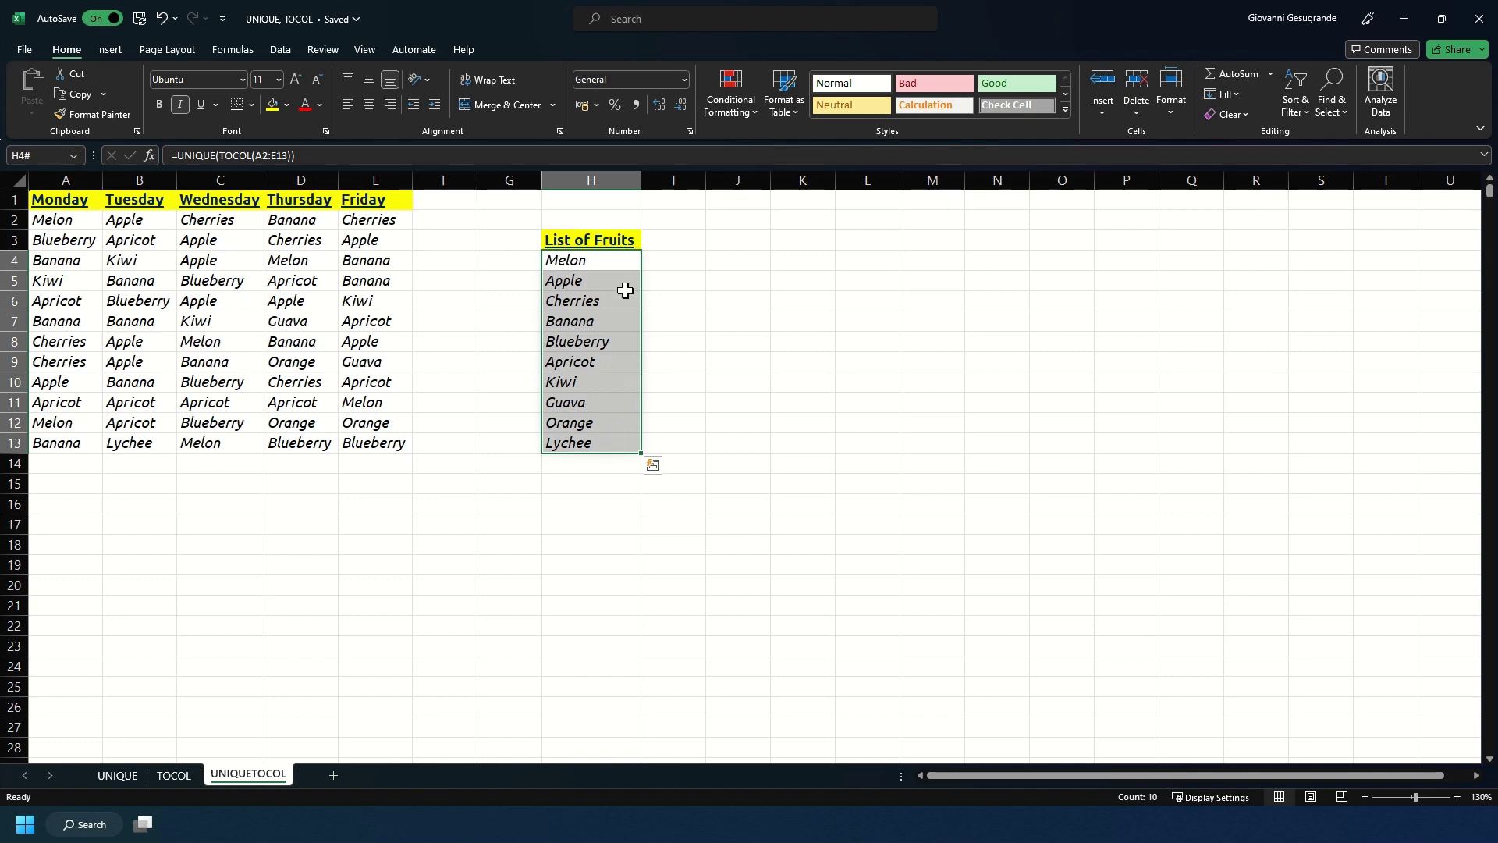